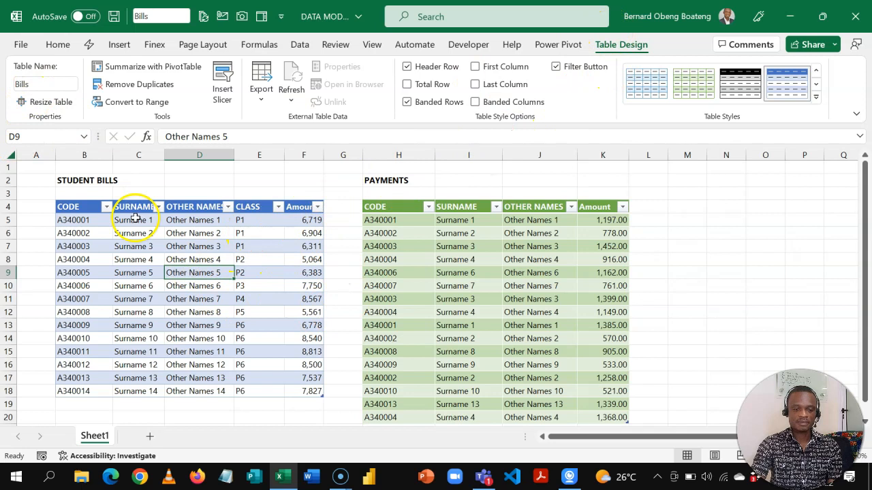
{"action": "left_click", "coordinate": [142, 297]}
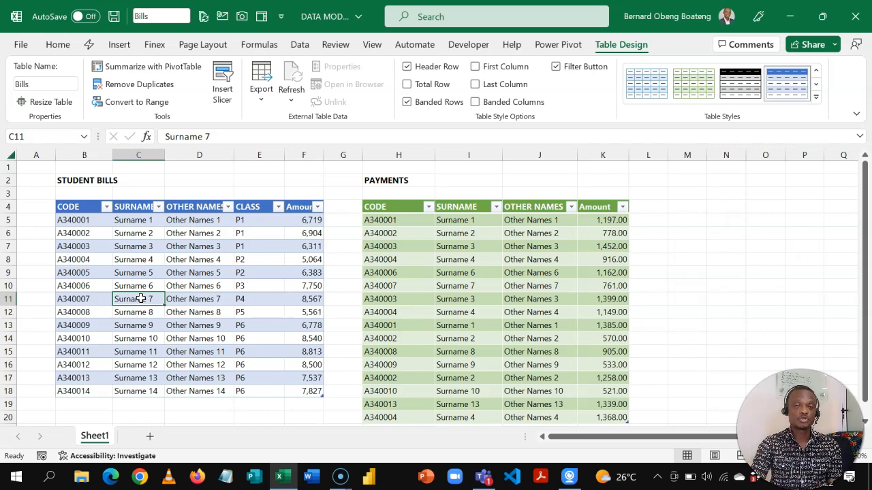
{"action": "left_click", "coordinate": [416, 273]}
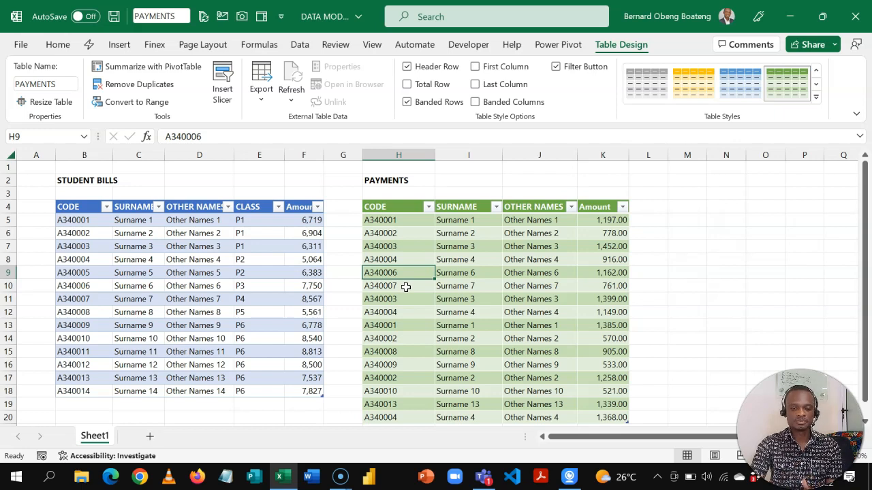
{"action": "left_click", "coordinate": [257, 262]}
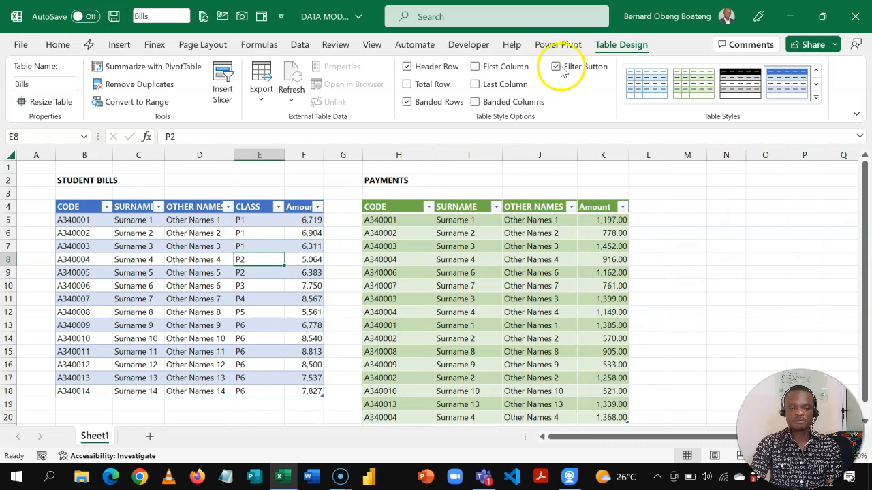
{"action": "left_click", "coordinate": [556, 45]}
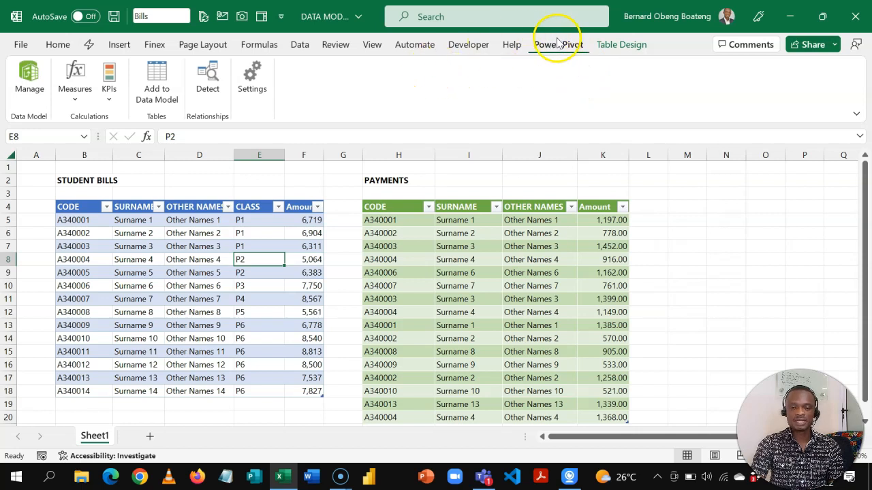
{"action": "left_click", "coordinate": [299, 44]}
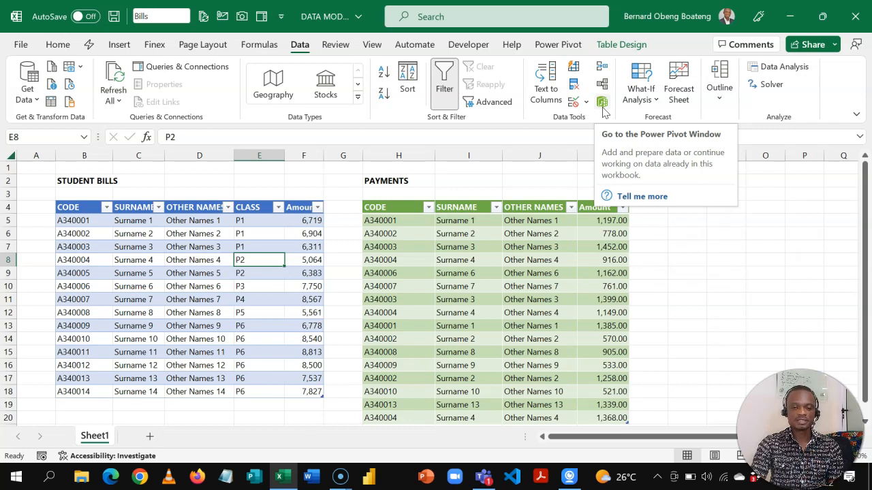
Step: Add the student bills table and the payments table to the Power Pivot data model
{"action": "left_click", "coordinate": [555, 45]}
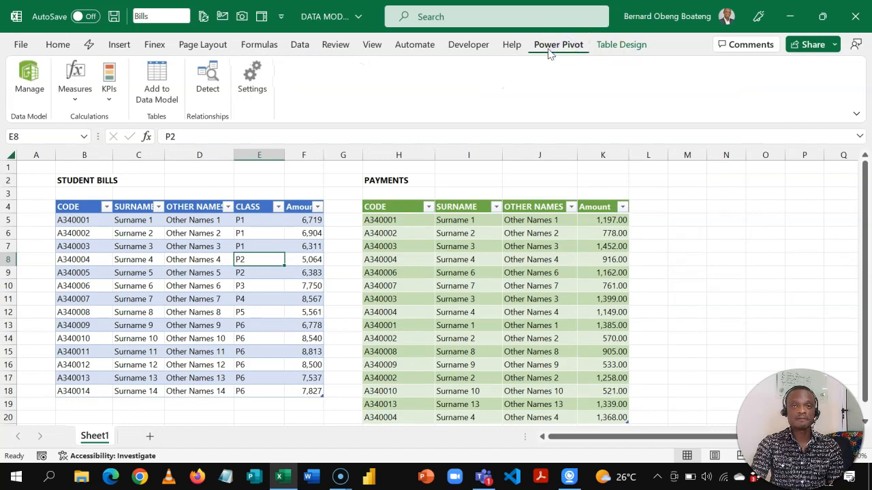
{"action": "left_click", "coordinate": [221, 312]}
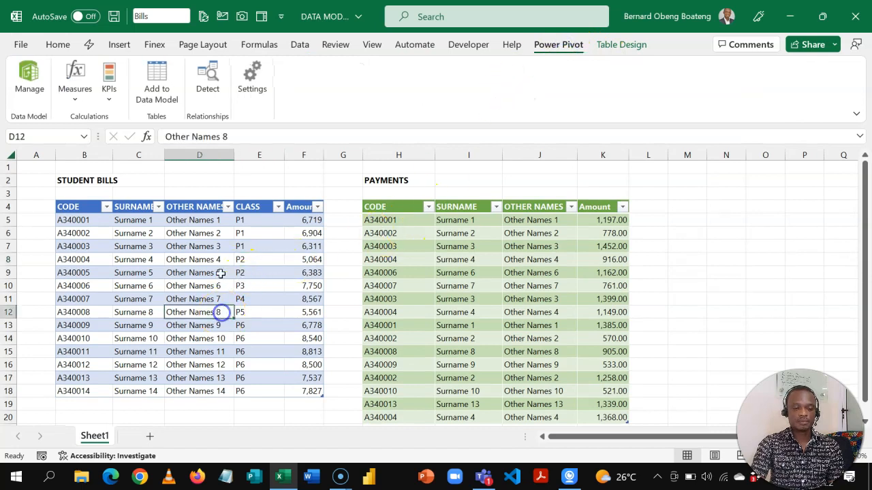
{"action": "left_click", "coordinate": [197, 276]}
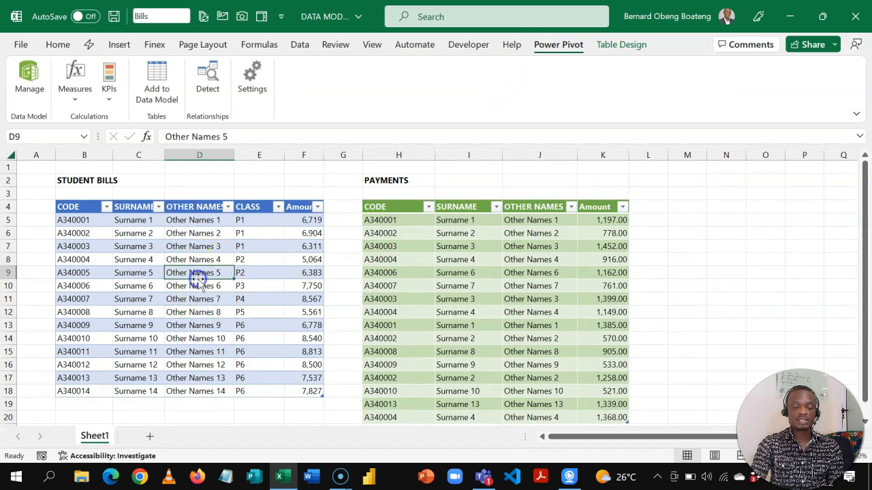
{"action": "left_click", "coordinate": [157, 98]}
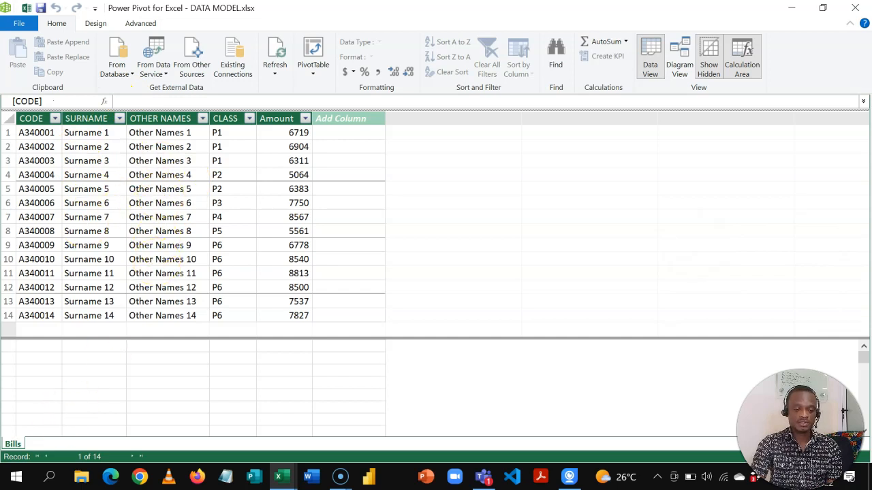
{"action": "left_click", "coordinate": [864, 9]}
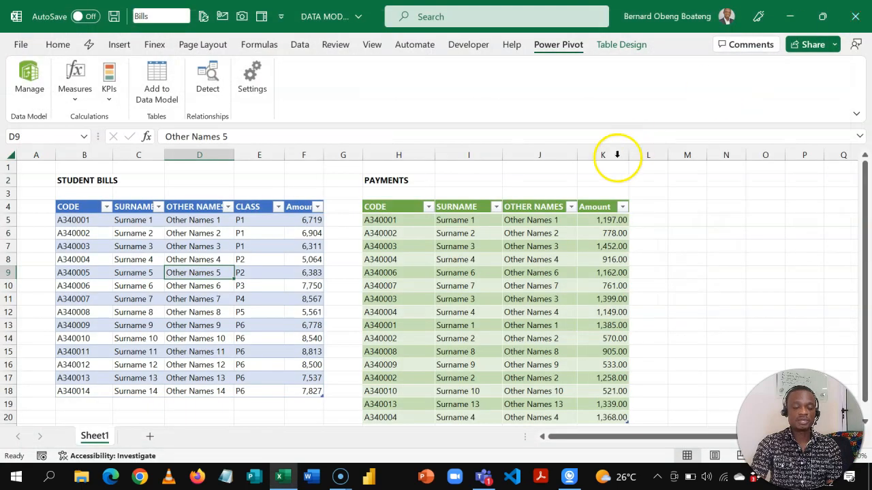
{"action": "left_click", "coordinate": [513, 272]}
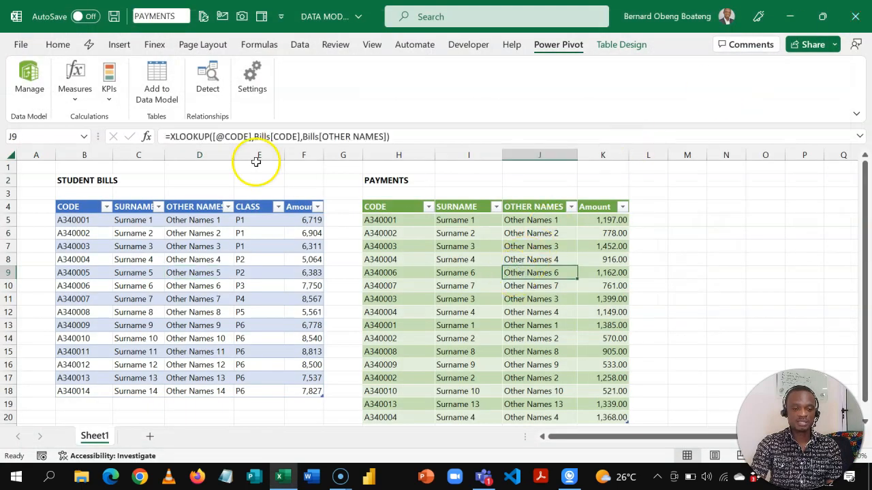
{"action": "left_click", "coordinate": [161, 91]}
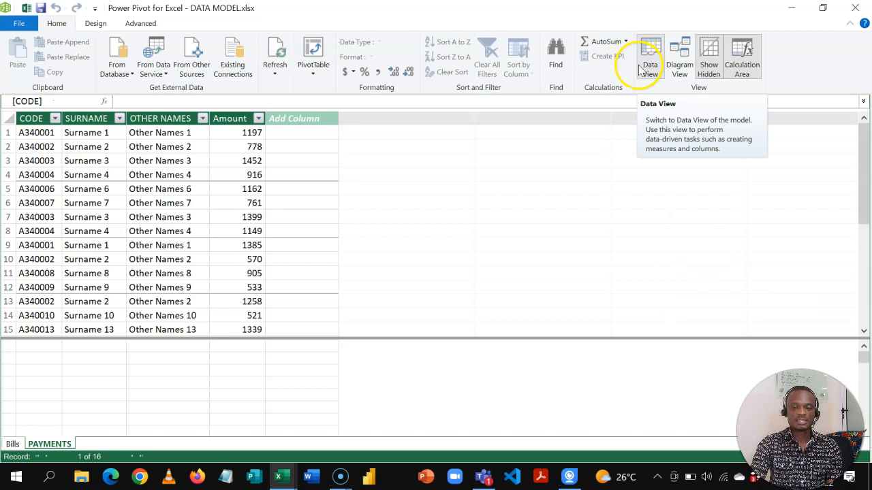
Step: In the diagram view, enlarge the Bills and PAYMENTS boxes and relate the CODE field of PAYMENTS to CODE in Bills
{"action": "left_click", "coordinate": [681, 69]}
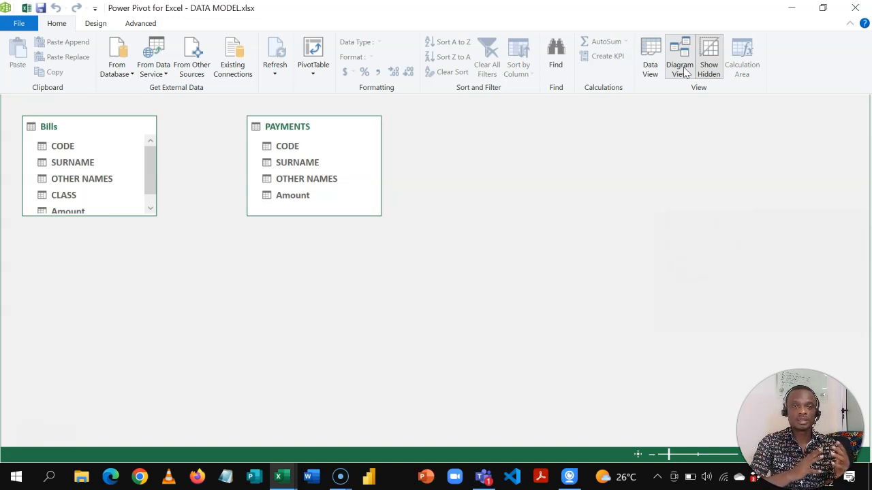
{"action": "left_click", "coordinate": [684, 73]}
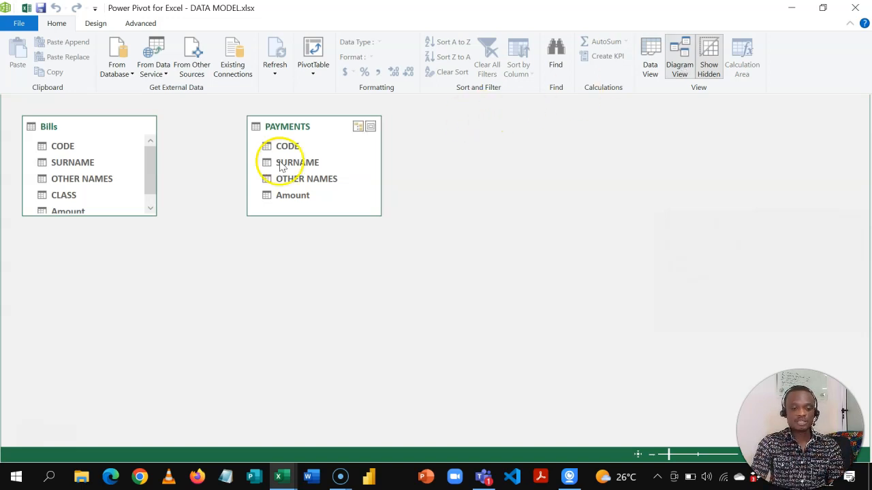
{"action": "left_click_drag", "start_coordinate": [146, 216], "coordinate": [142, 234]}
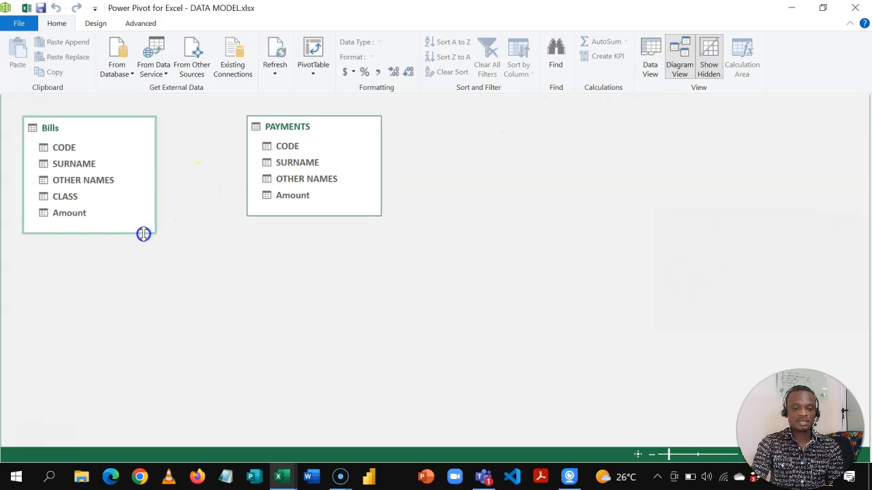
{"action": "left_click", "coordinate": [71, 149]}
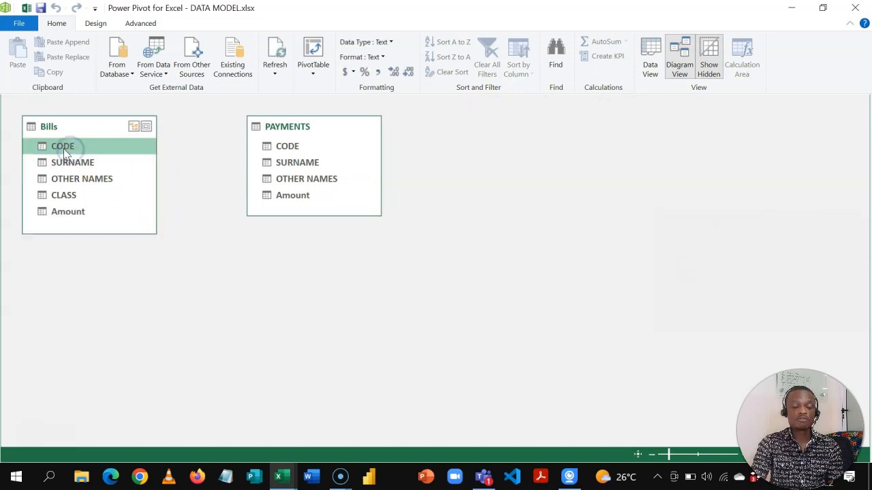
{"action": "left_click_drag", "start_coordinate": [76, 148], "coordinate": [338, 192]}
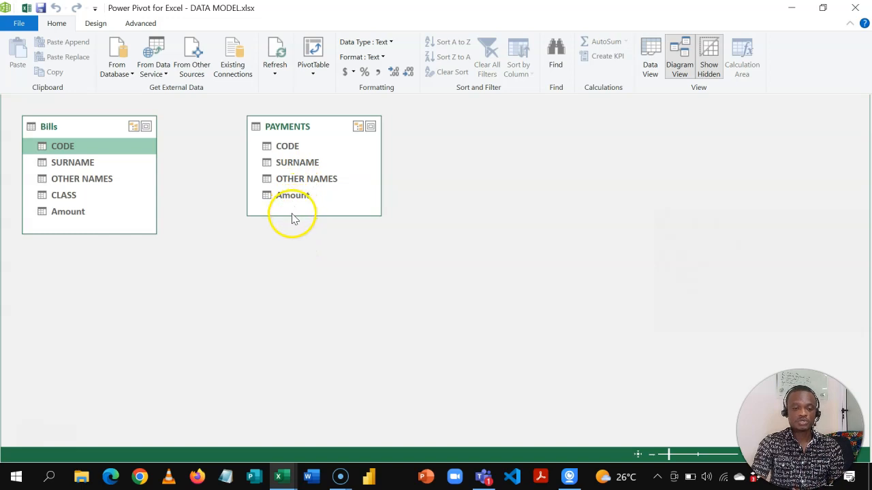
{"action": "left_click_drag", "start_coordinate": [292, 216], "coordinate": [291, 241]}
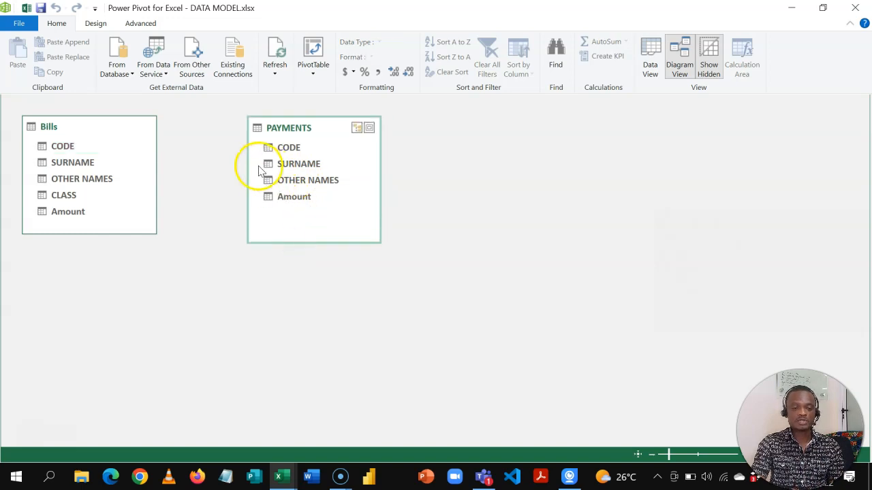
{"action": "left_click", "coordinate": [291, 147]}
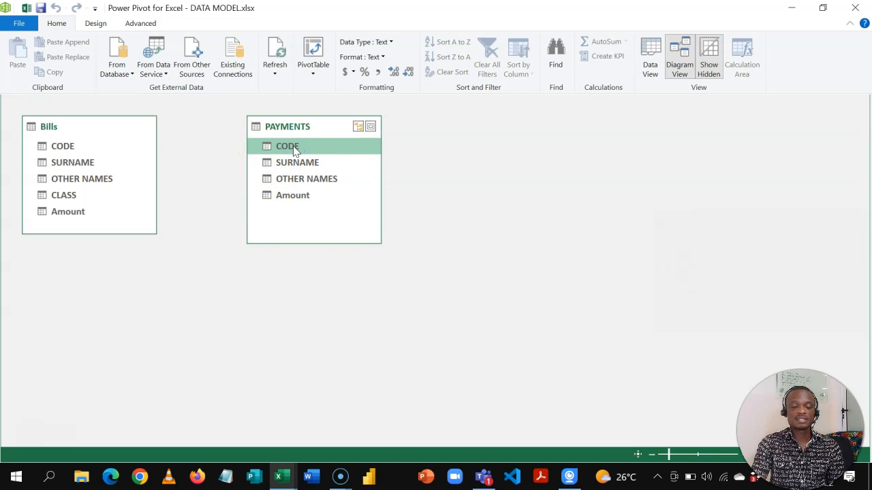
{"action": "left_click_drag", "start_coordinate": [294, 149], "coordinate": [61, 150]}
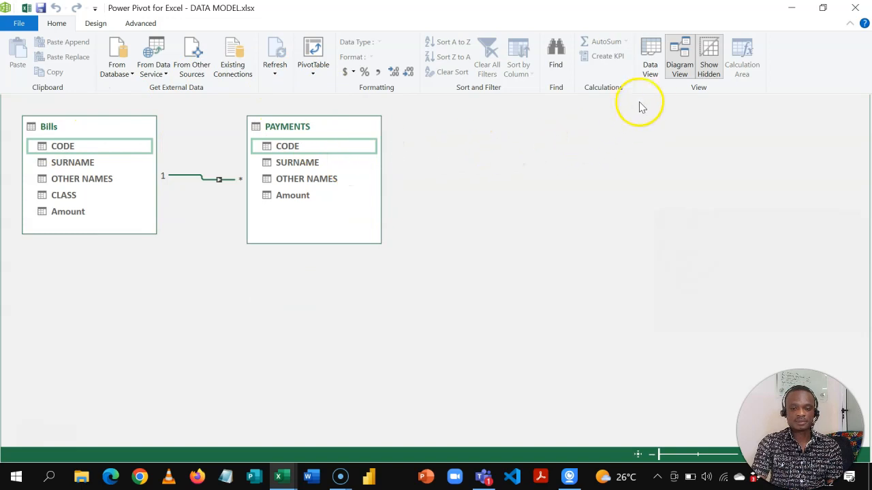
Step: In the data view of PAYMENTS, create the measure Balances:=SUM(Bills[Amount])-SUM(PAYMENTS[Amount]) in the calculation area's third row under SURNAME
{"action": "left_click", "coordinate": [651, 71]}
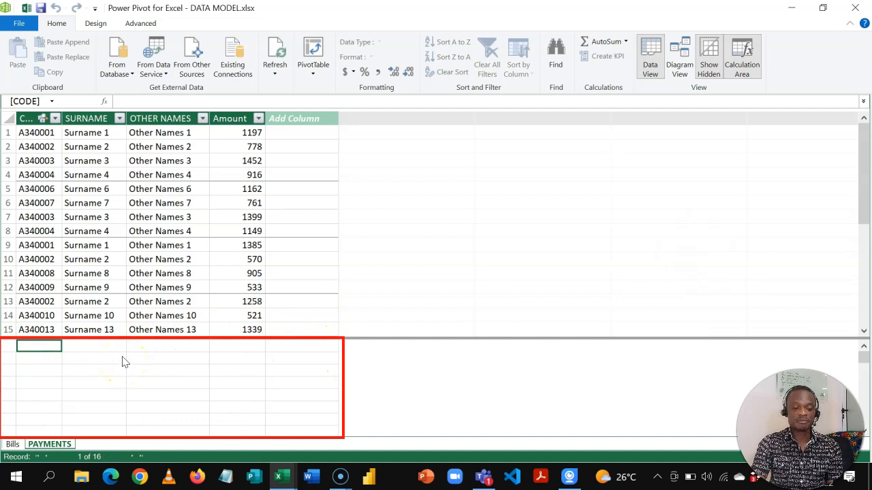
{"action": "left_click", "coordinate": [101, 370]}
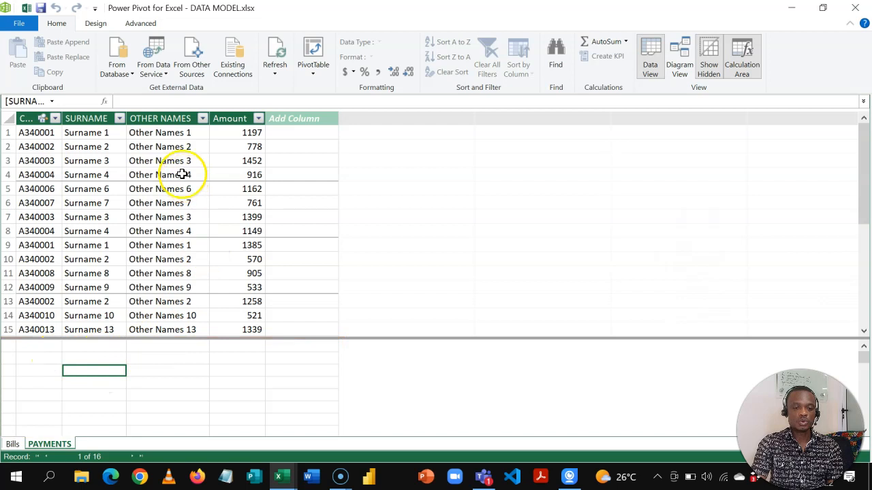
{"action": "left_click", "coordinate": [167, 100]}
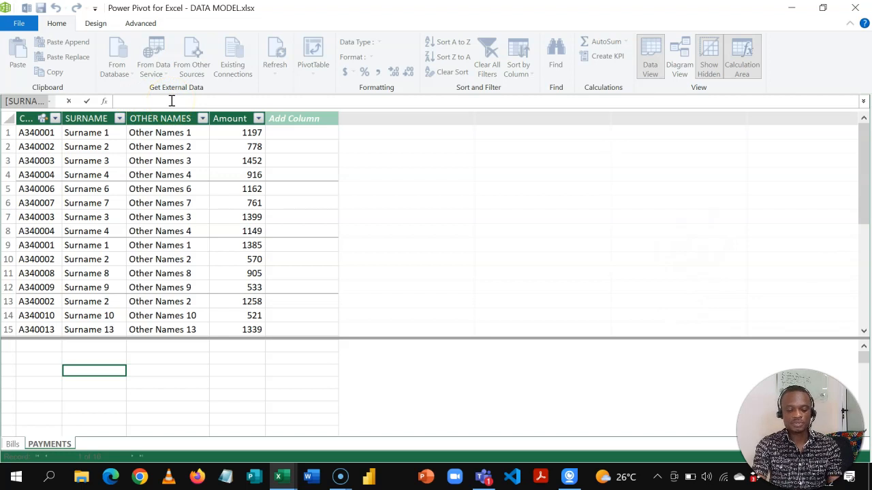
{"action": "type", "text": "B"}
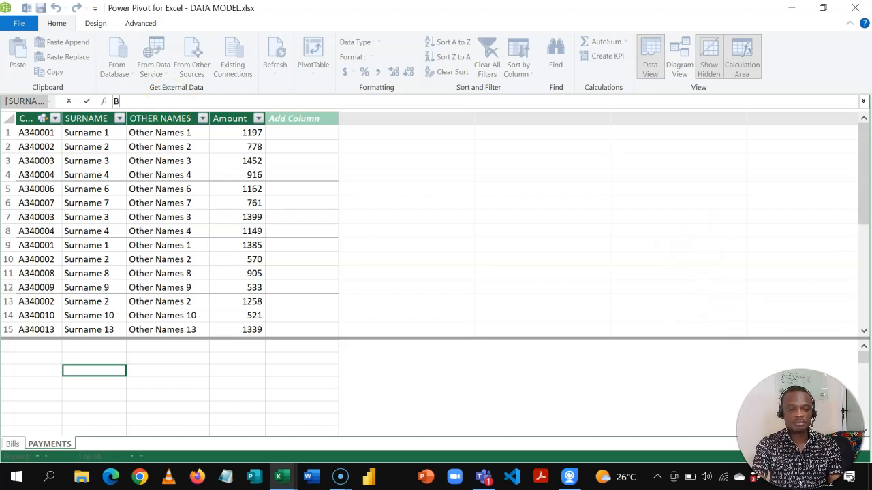
{"action": "type", "text": "alances:="}
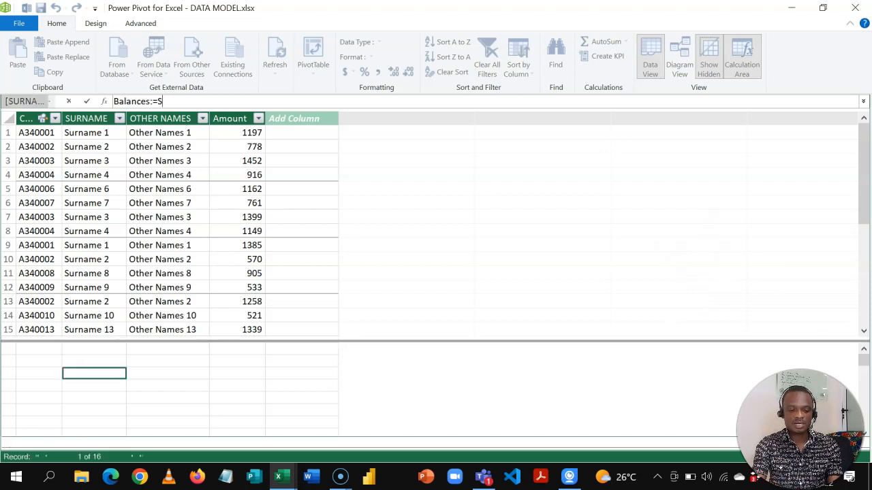
{"action": "type", "text": "SUM"}
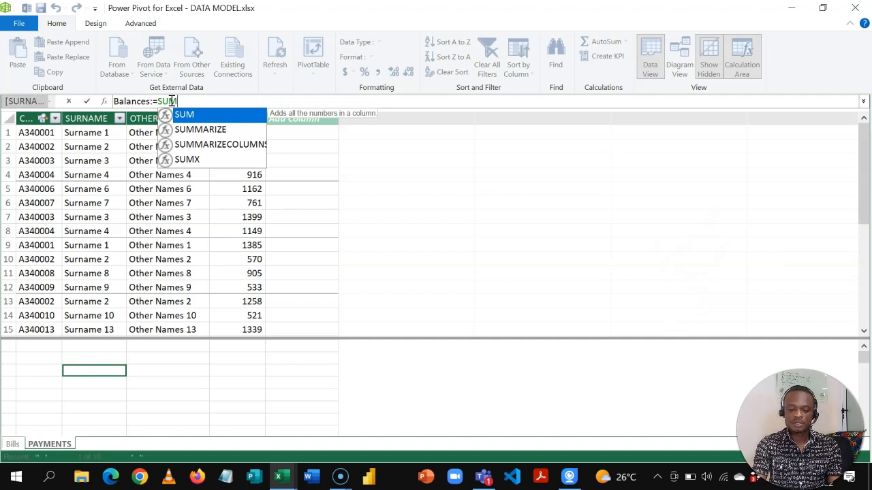
{"action": "type", "text": "("}
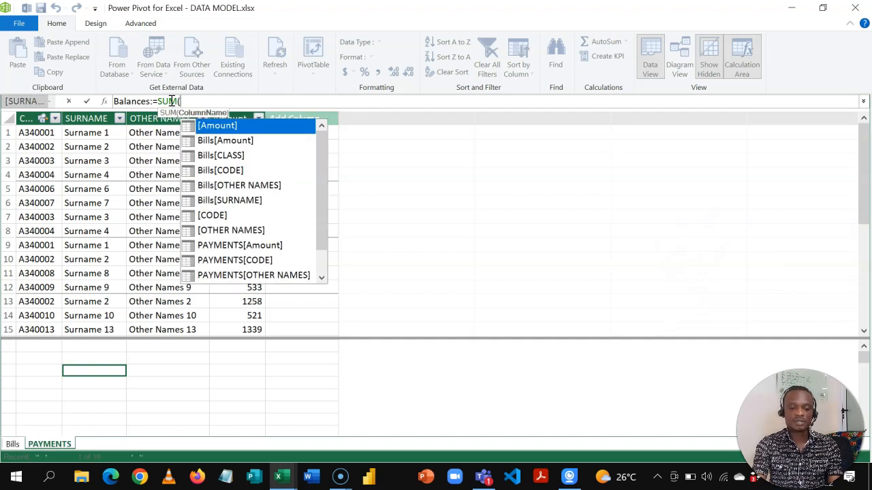
{"action": "key", "text": "Down"}
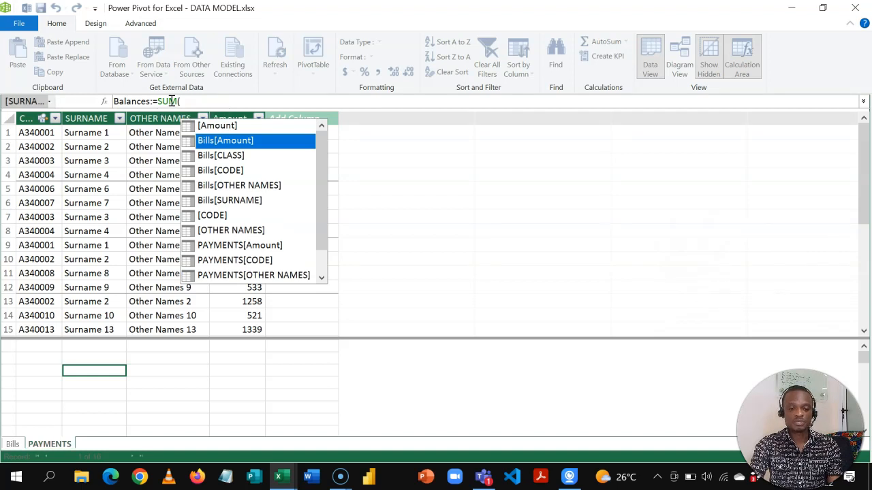
{"action": "key", "text": "Tab"}
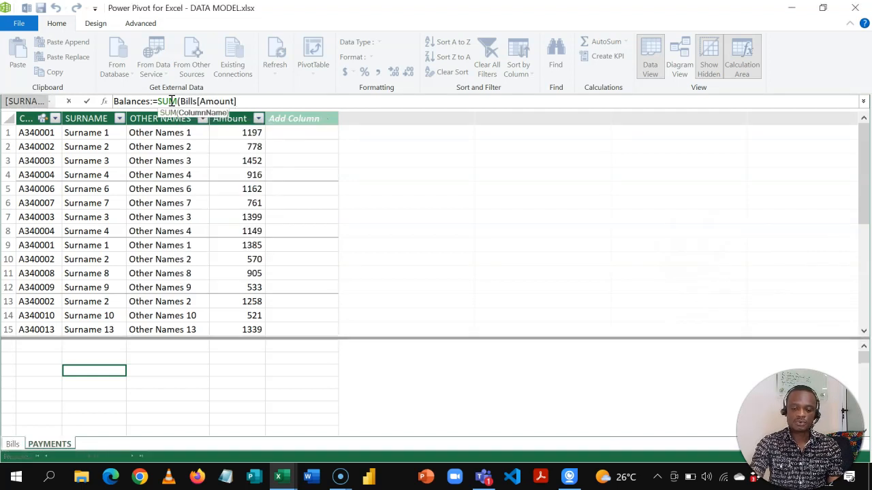
{"action": "type", "text": ")"}
{"action": "left_click", "coordinate": [261, 102]}
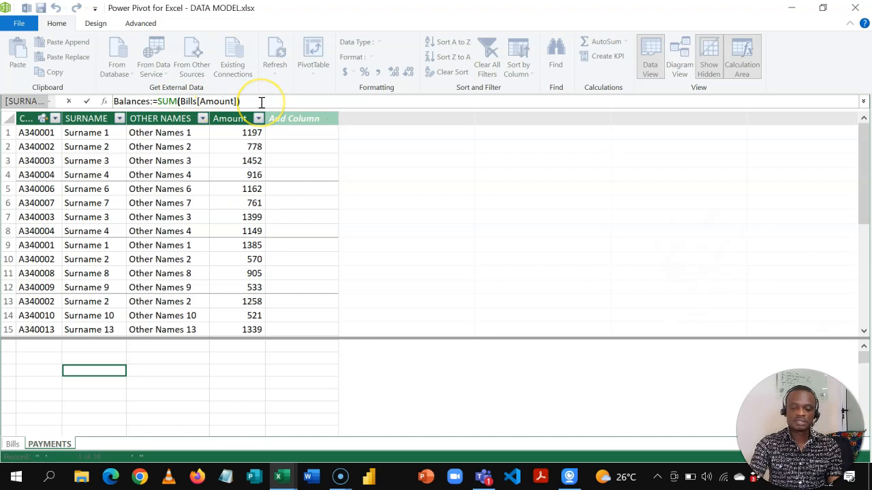
{"action": "type", "text": "-S"}
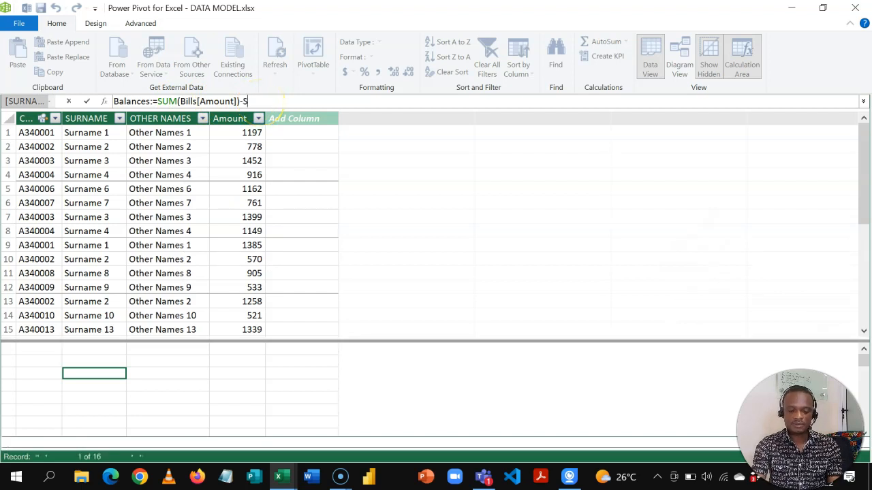
{"action": "type", "text": "UM("}
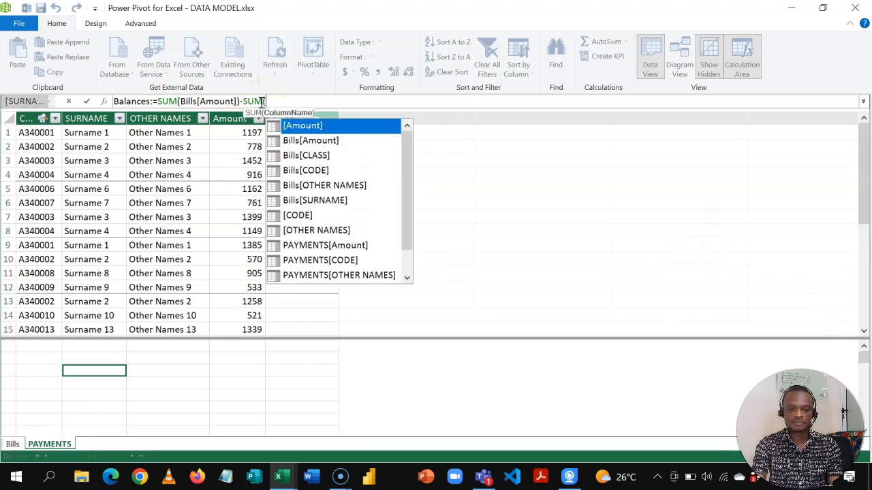
{"action": "type", "text": "PAYMENTS[Amount"}
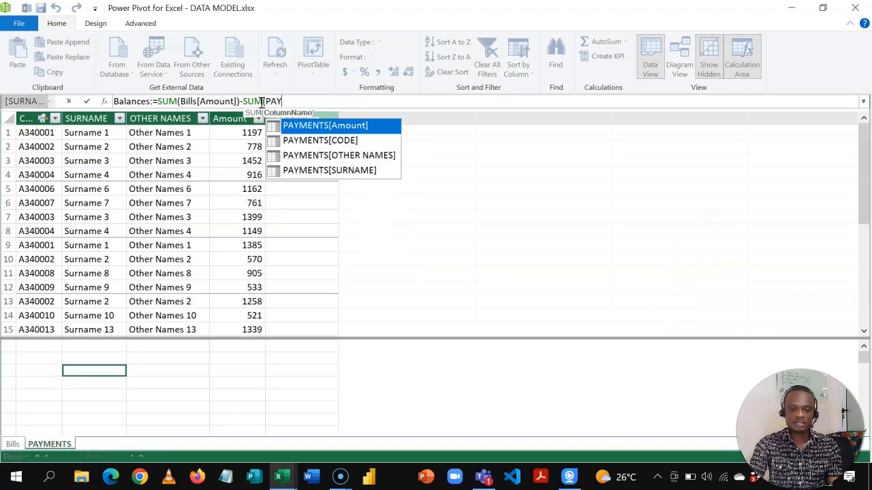
{"action": "key", "text": "Tab"}
{"action": "type", "text": ")"}
{"action": "type", "text": ")"}
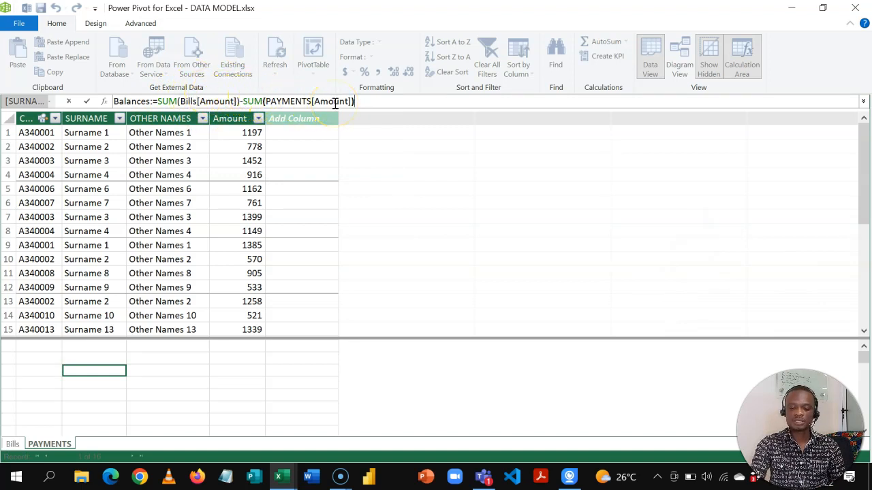
{"action": "key", "text": "Return"}
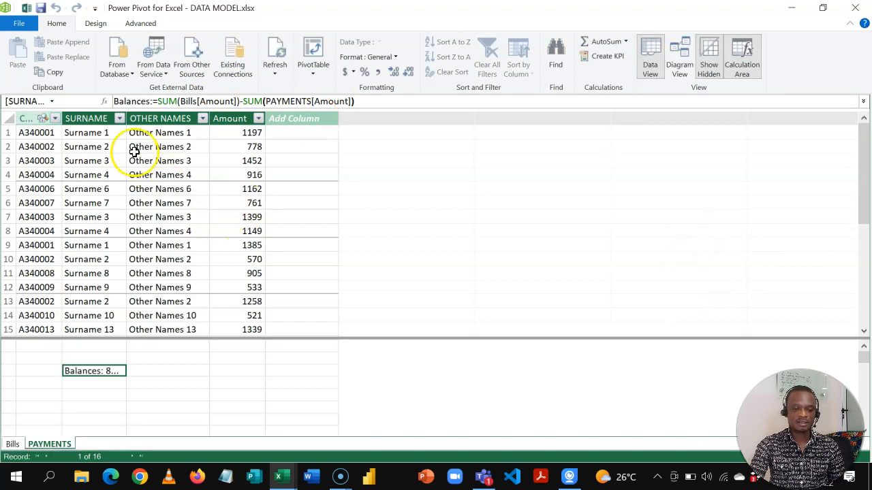
Step: Widen the SURNAME column and format the Balances measure with a thousands separator and no decimal places
{"action": "left_click_drag", "start_coordinate": [127, 118], "coordinate": [180, 128]}
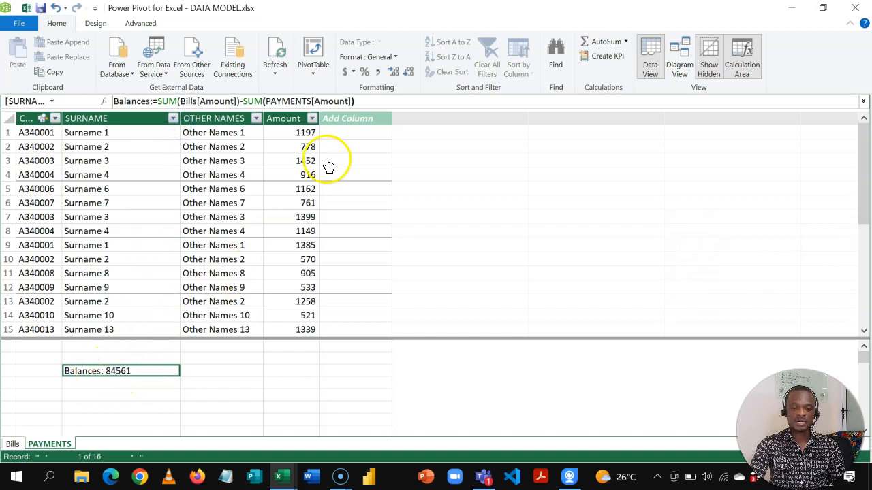
{"action": "left_click", "coordinate": [379, 72]}
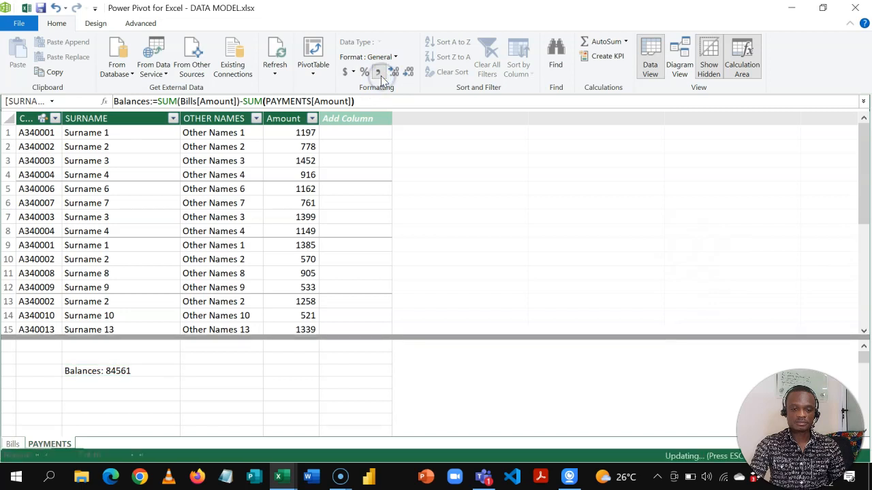
{"action": "left_click", "coordinate": [409, 72]}
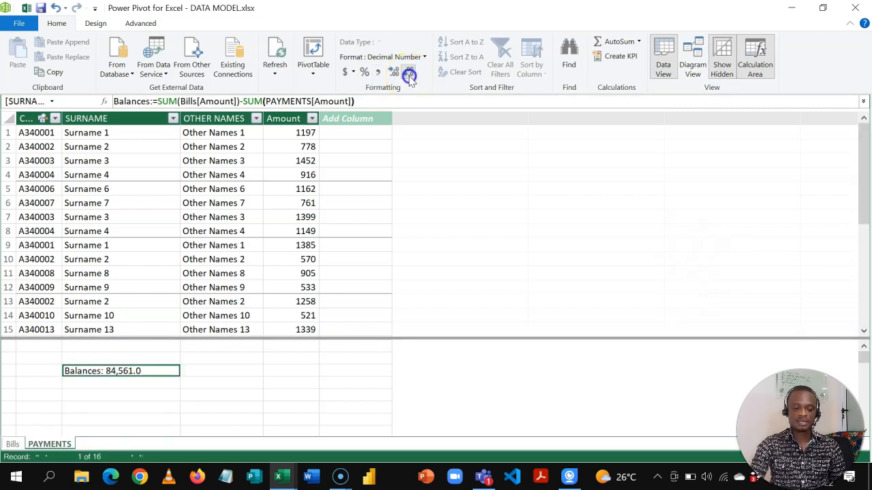
{"action": "left_click", "coordinate": [409, 73]}
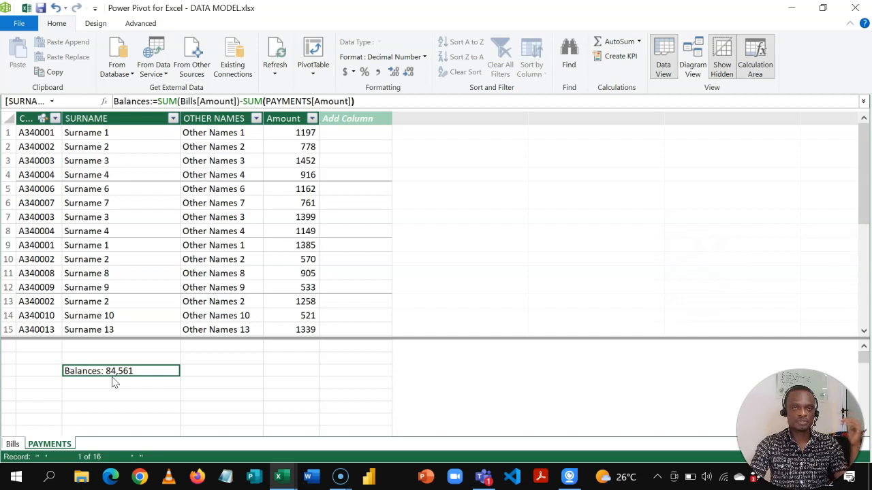
Step: Create a PivotTable from the data model on the existing worksheet, located at cell M4 of Sheet1
{"action": "left_click", "coordinate": [315, 74]}
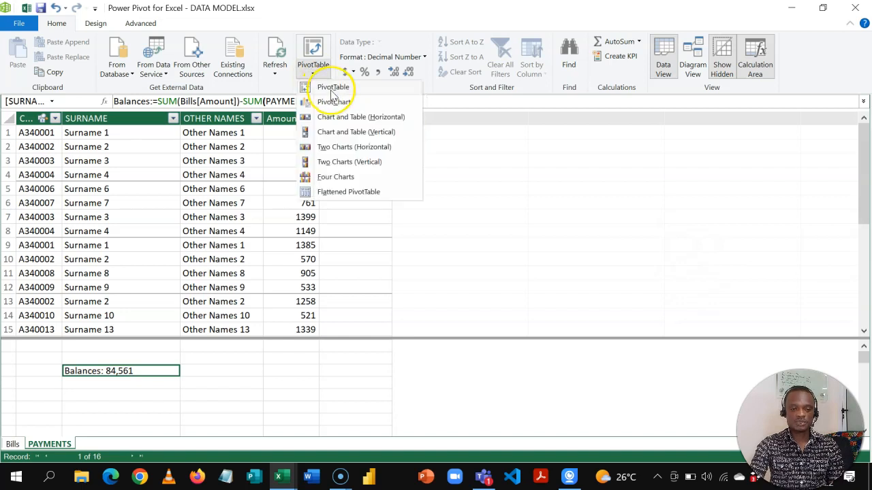
{"action": "left_click", "coordinate": [331, 90]}
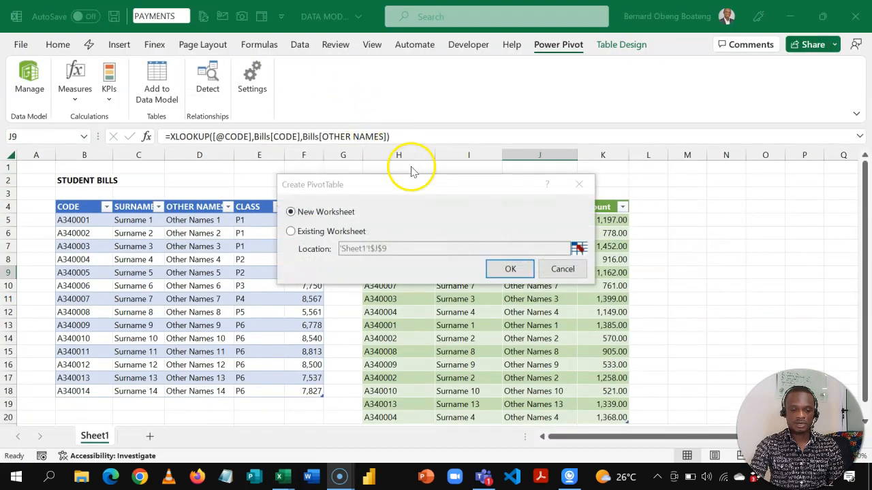
{"action": "left_click", "coordinate": [317, 234]}
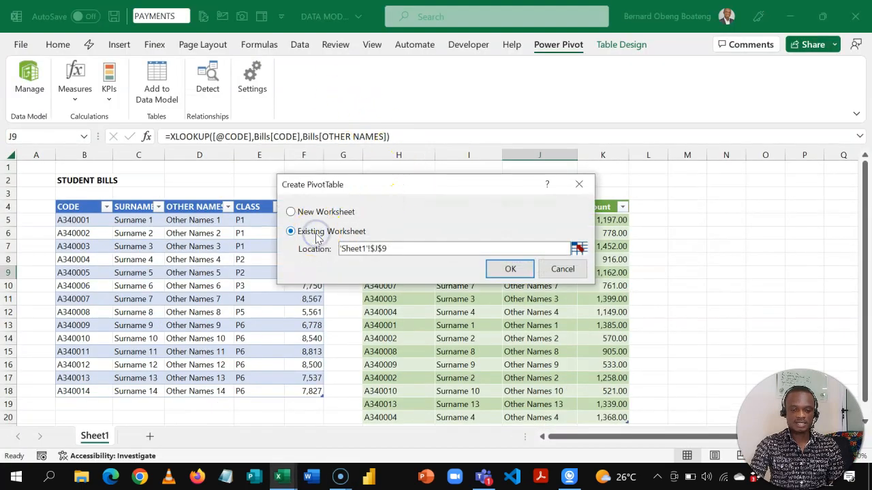
{"action": "left_click", "coordinate": [573, 250]}
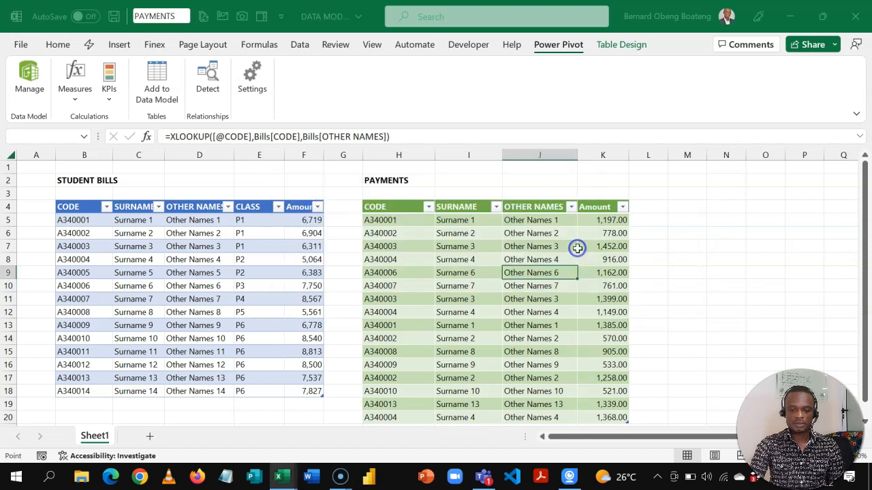
{"action": "left_click", "coordinate": [695, 206]}
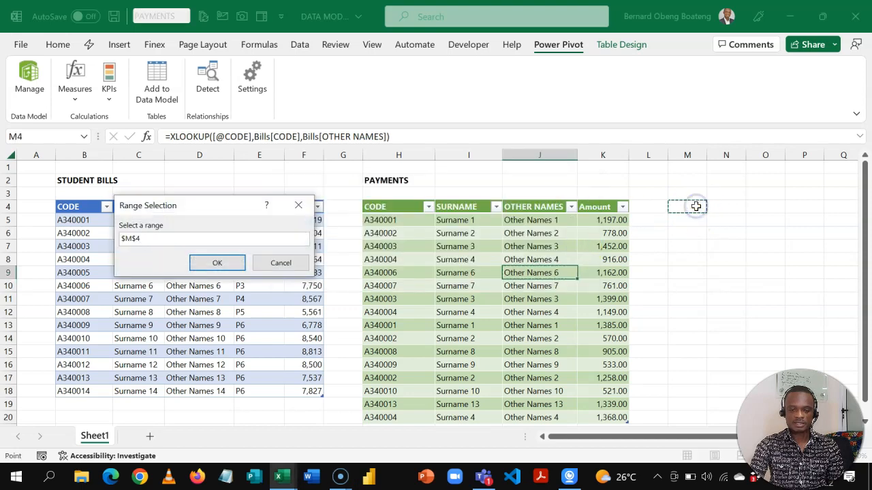
{"action": "left_click", "coordinate": [224, 265]}
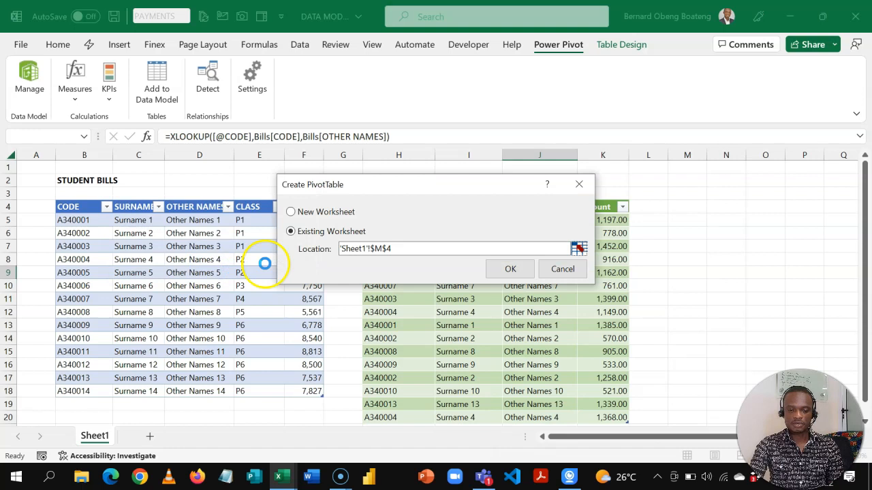
{"action": "key", "text": "Return"}
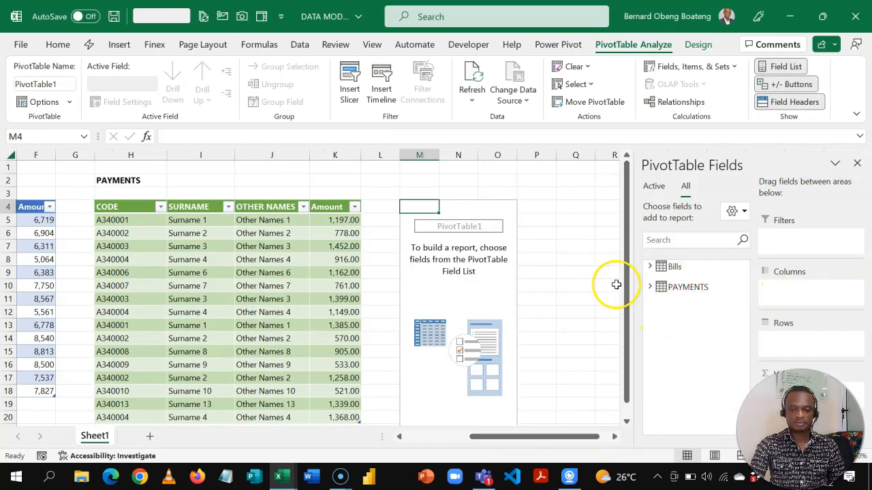
Step: Add CODE from the Bills table as PivotTable rows and the Bills Amount as values
{"action": "left_click", "coordinate": [650, 268]}
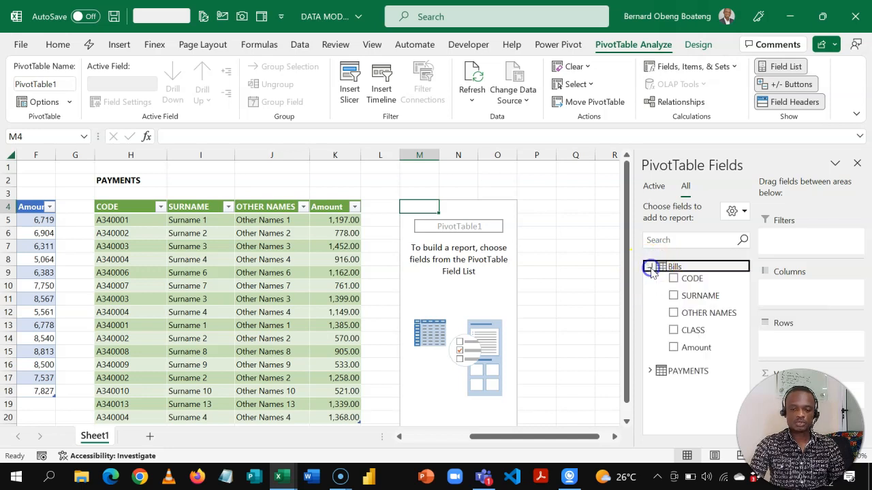
{"action": "left_click", "coordinate": [685, 279]}
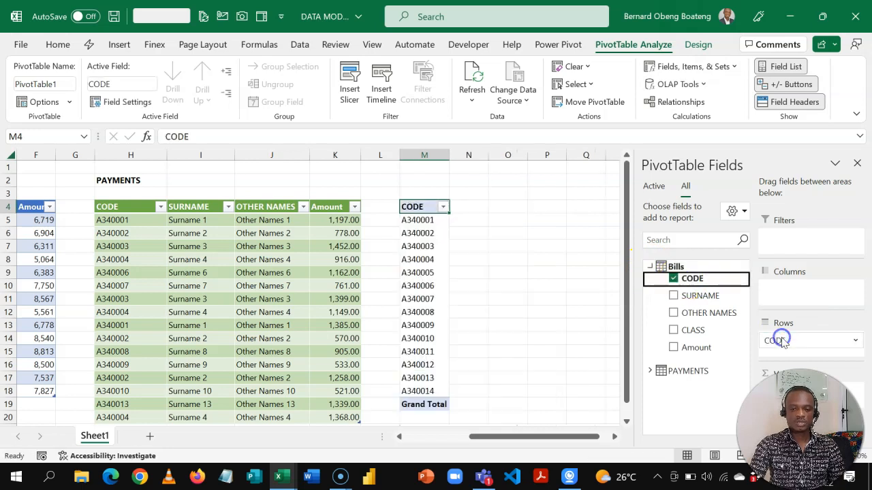
{"action": "left_click", "coordinate": [696, 348]}
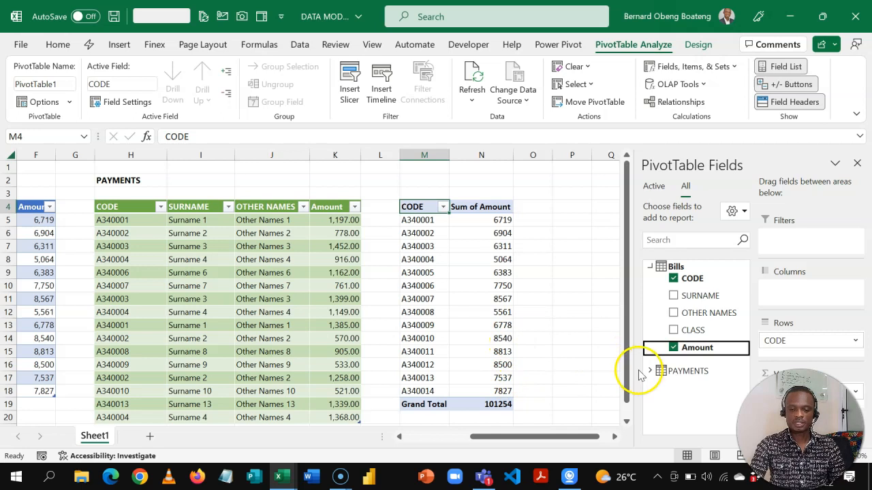
{"action": "left_click", "coordinate": [649, 266]}
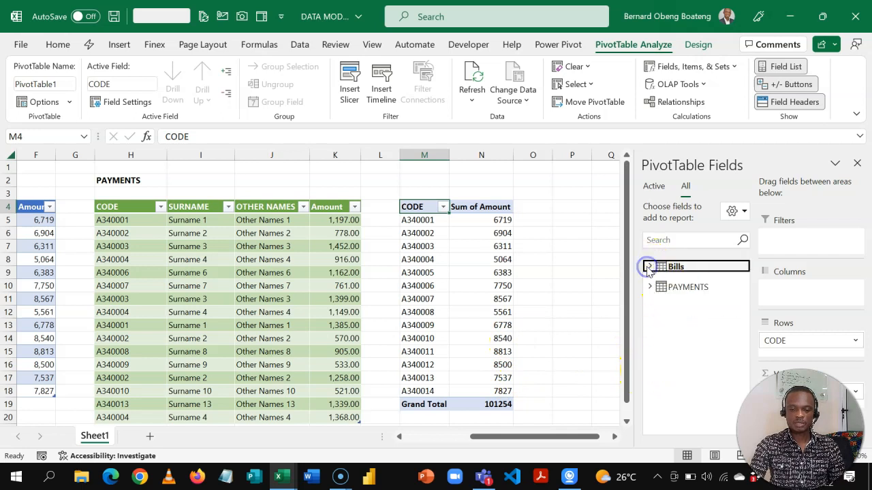
Step: Add Amount and the Balances measure from the PAYMENTS table to the PivotTable values
{"action": "left_click", "coordinate": [650, 287]}
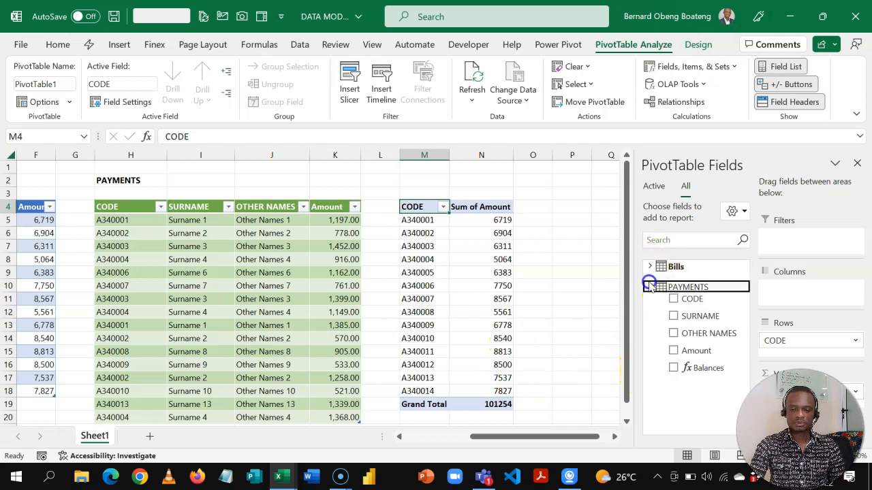
{"action": "left_click", "coordinate": [689, 352]}
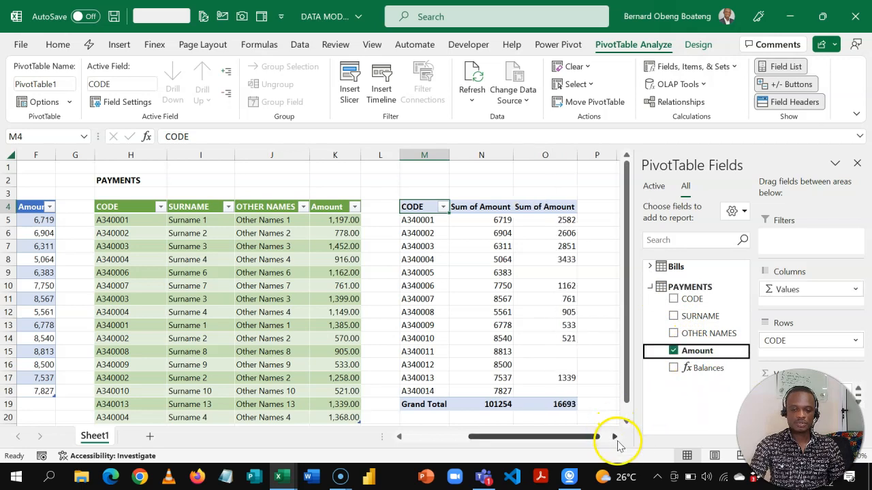
{"action": "left_click", "coordinate": [615, 439]}
{"action": "left_click", "coordinate": [616, 439]}
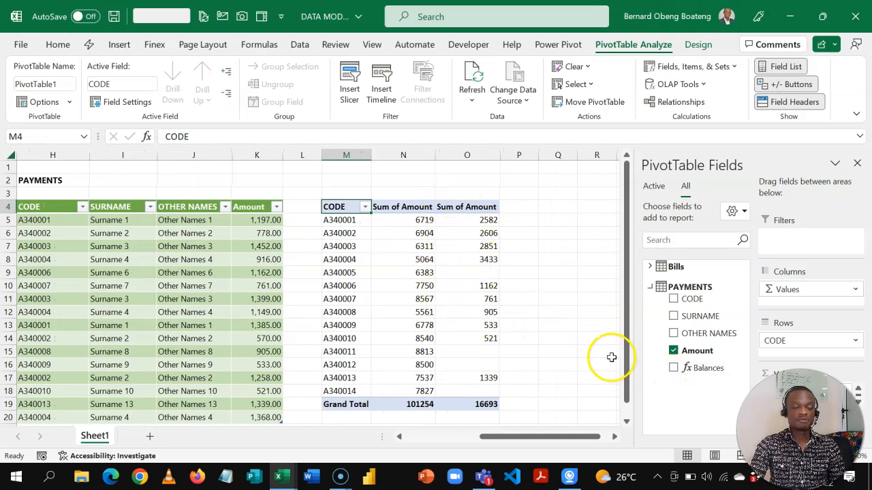
{"action": "left_click", "coordinate": [700, 374]}
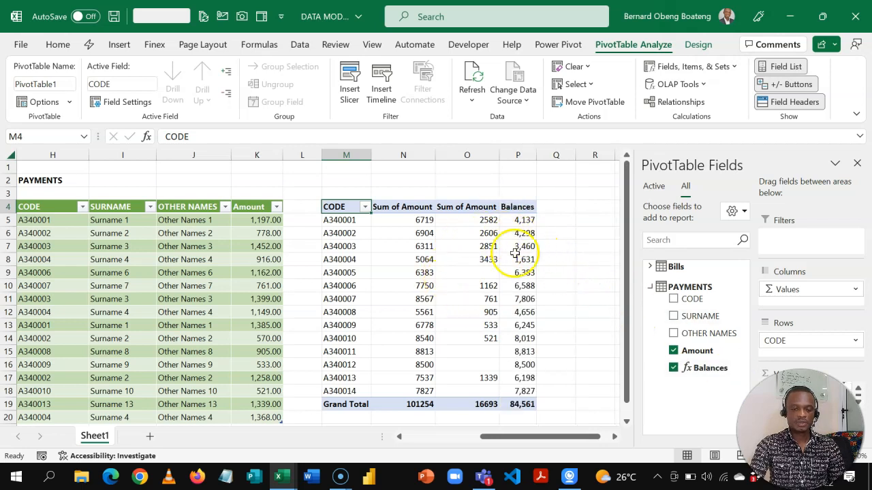
Step: Insert a slicer for the CLASS field of Bills and place it beside the PivotTable, past the Balances column
{"action": "left_click", "coordinate": [421, 237]}
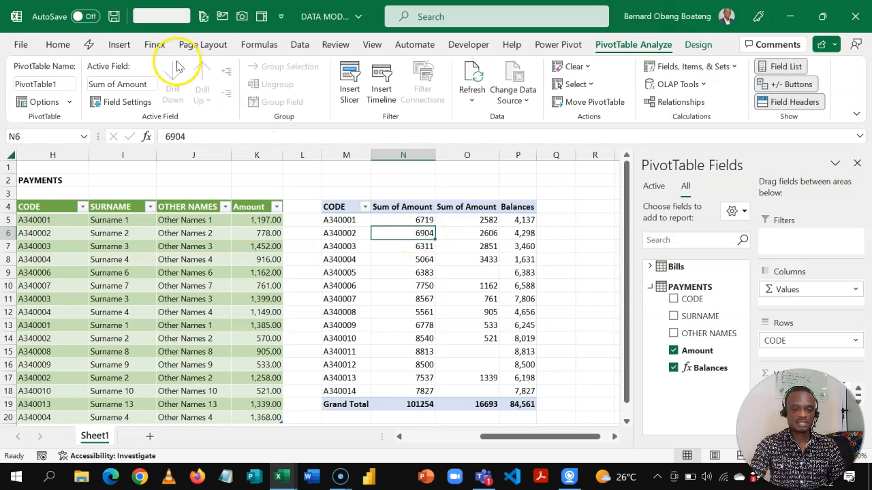
{"action": "left_click", "coordinate": [119, 45]}
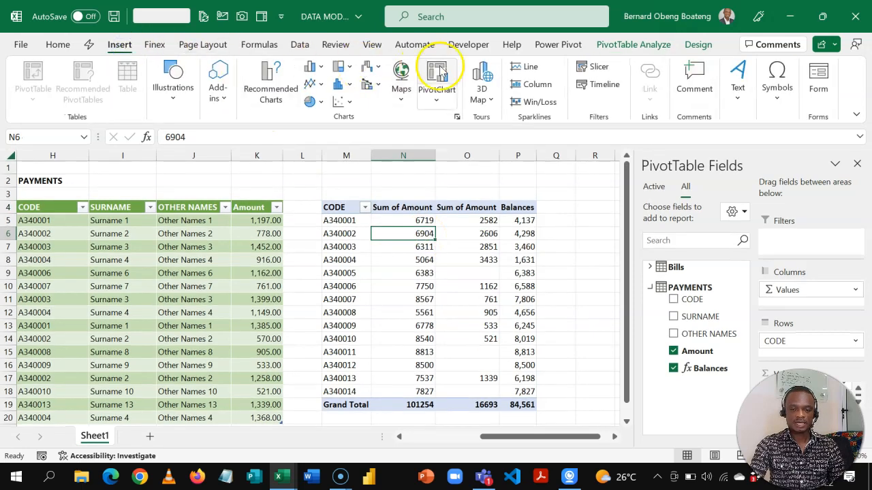
{"action": "left_click", "coordinate": [583, 68]}
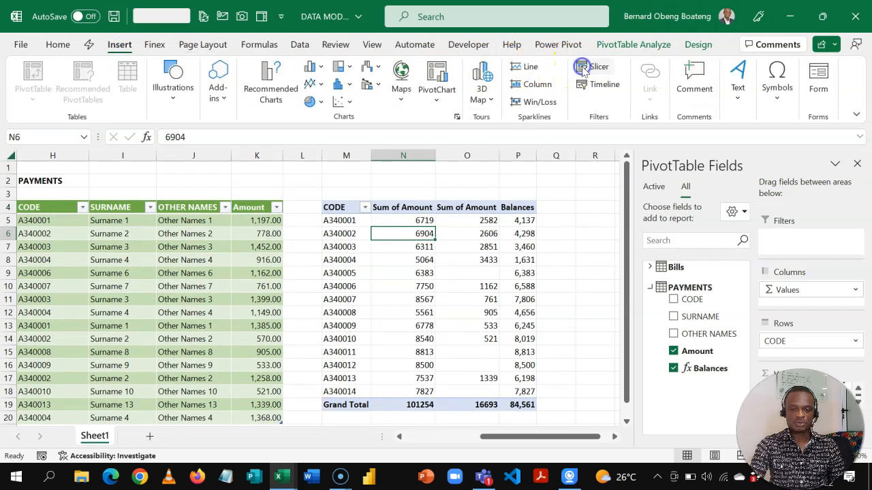
{"action": "left_click", "coordinate": [181, 200]}
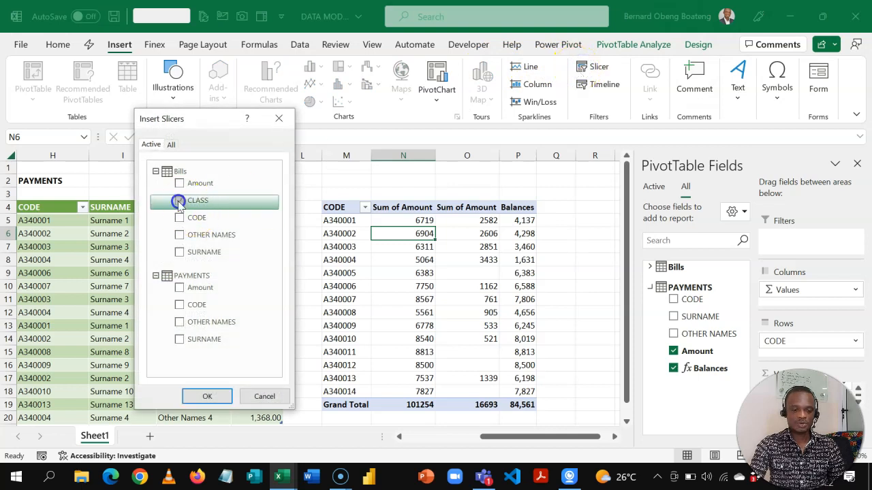
{"action": "left_click", "coordinate": [212, 403]}
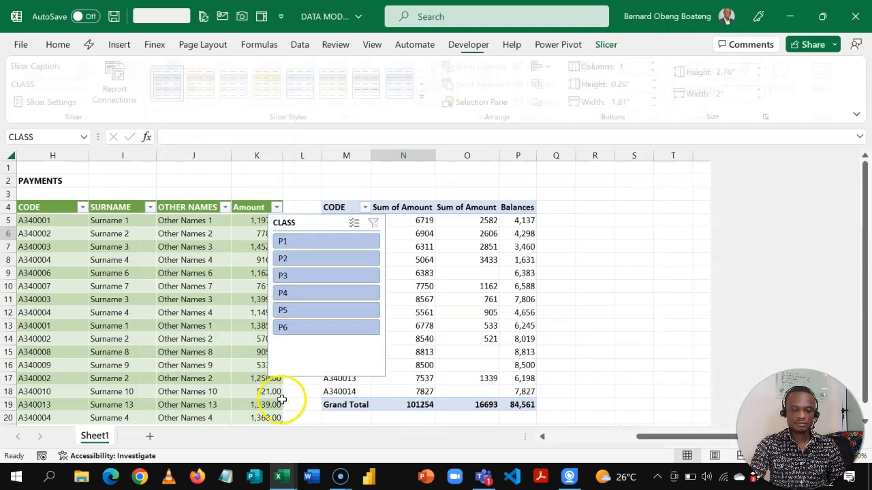
{"action": "left_click_drag", "start_coordinate": [312, 222], "coordinate": [619, 210]}
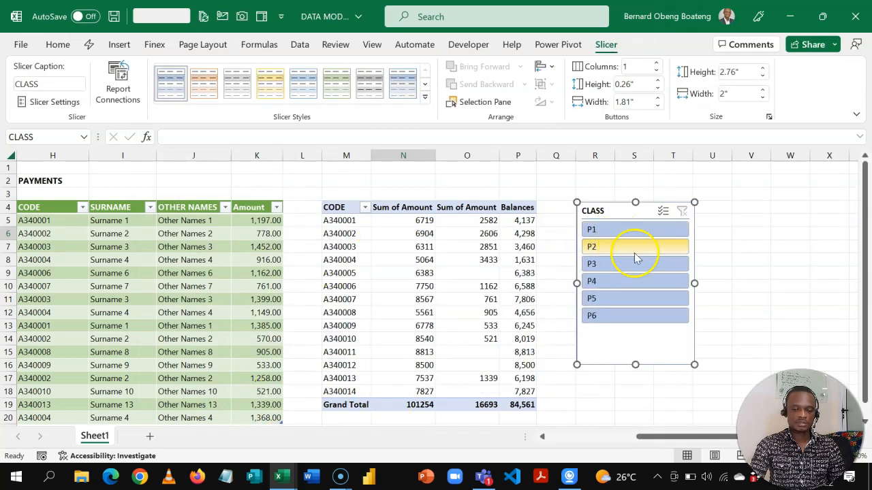
Step: Try the CLASS slicer by filtering the PivotTable to P1 and P2, and clear the filter
{"action": "left_click", "coordinate": [640, 229]}
{"action": "left_click", "coordinate": [638, 247]}
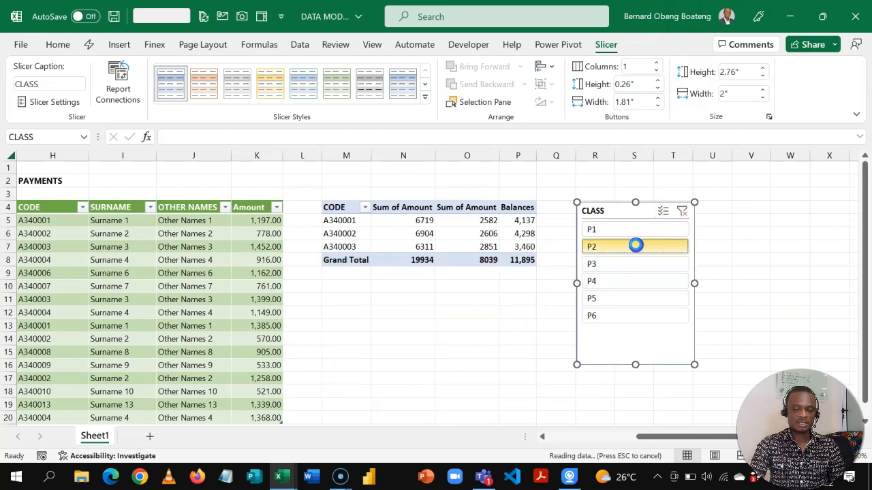
{"action": "left_click", "coordinate": [683, 213]}
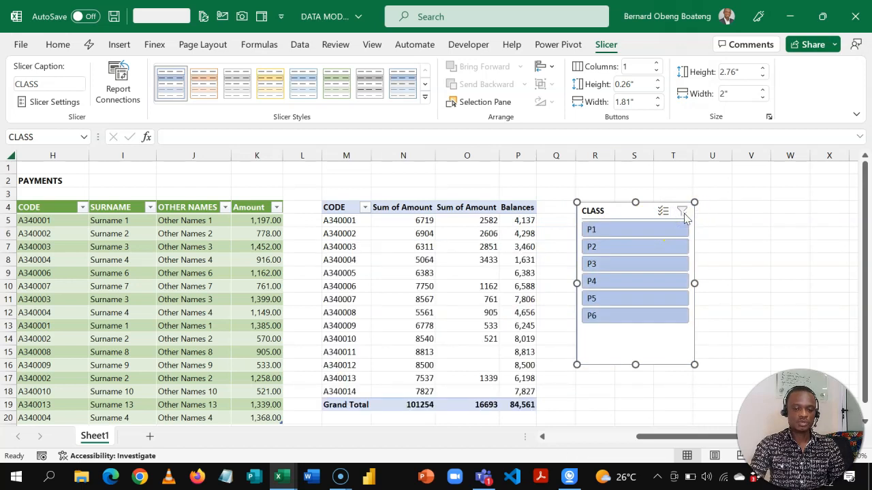
Step: Start a new row 21 beneath the PAYMENTS table with the CODE A340005
{"action": "left_click", "coordinate": [484, 340]}
{"action": "key", "text": "Left"}
{"action": "key", "text": "Left"}
{"action": "key", "text": "Left"}
{"action": "key", "text": "Left"}
{"action": "key", "text": "Left"}
{"action": "key", "text": "Left"}
{"action": "key", "text": "Left"}
{"action": "key", "text": "Left"}
{"action": "key", "text": "Down"}
{"action": "key", "text": "Down"}
{"action": "key", "text": "Down"}
{"action": "key", "text": "Down"}
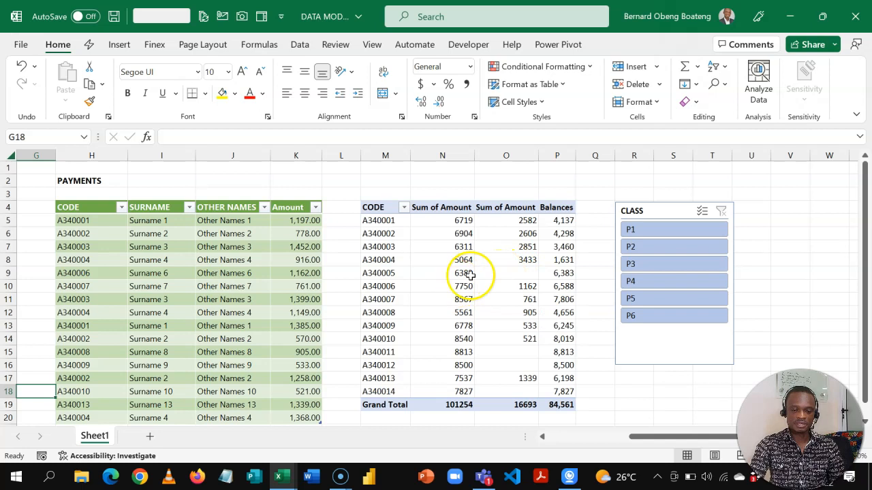
{"action": "left_click", "coordinate": [228, 326]}
{"action": "key", "text": "Down"}
{"action": "key", "text": "Down"}
{"action": "key", "text": "Down"}
{"action": "key", "text": "Down"}
{"action": "key", "text": "Down"}
{"action": "key", "text": "Down"}
{"action": "key", "text": "Down"}
{"action": "key", "text": "Down"}
{"action": "key", "text": "Down"}
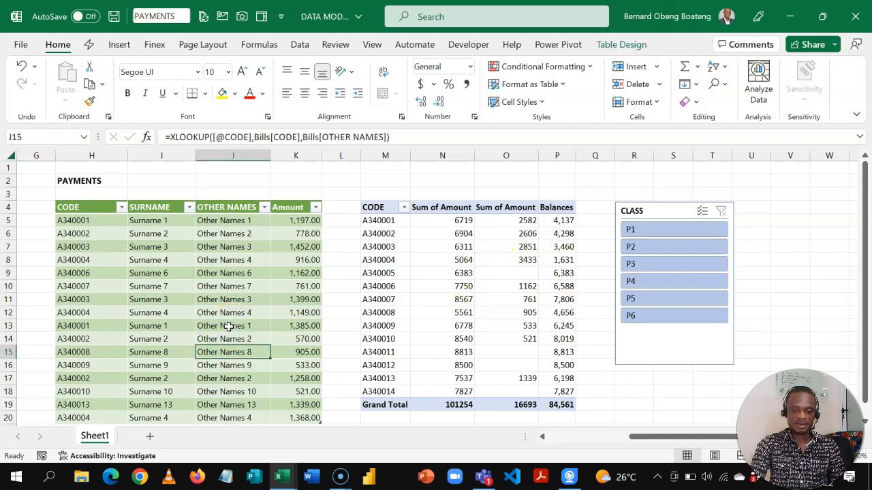
{"action": "key", "text": "Left"}
{"action": "key", "text": "Left"}
{"action": "key", "text": "Up"}
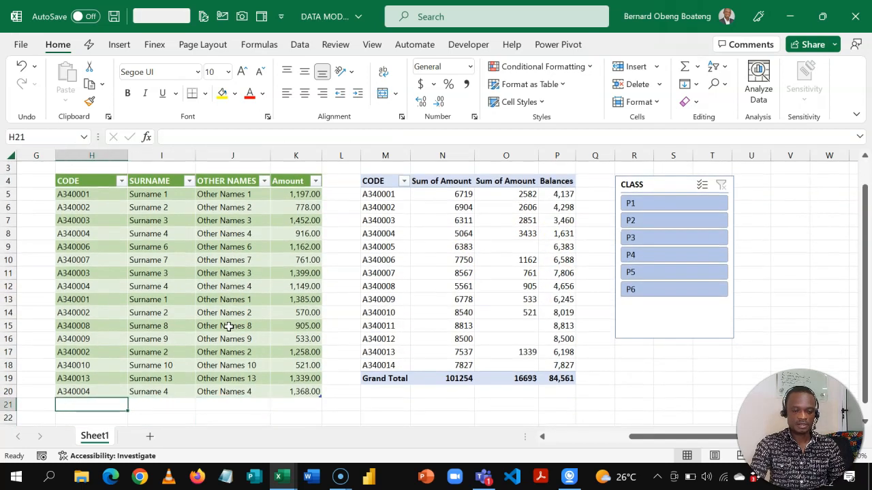
{"action": "key", "text": "ctrl+d"}
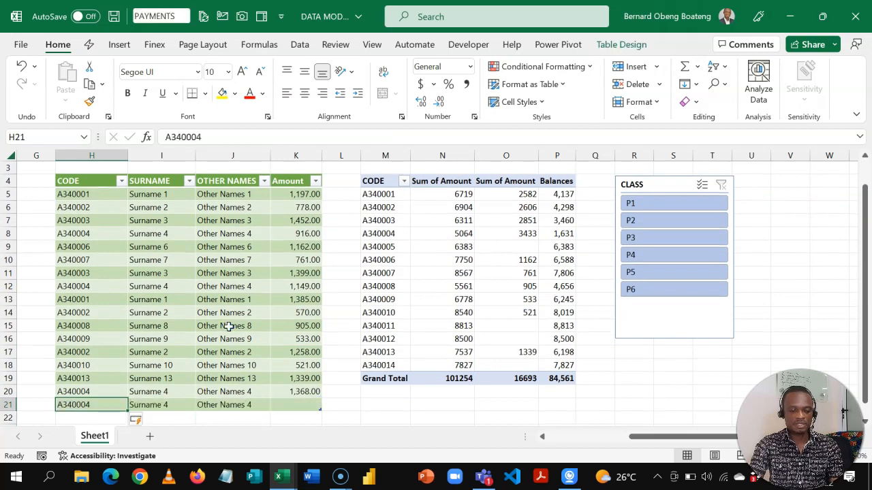
{"action": "double_click", "coordinate": [97, 403]}
{"action": "key", "text": "BackSpace"}
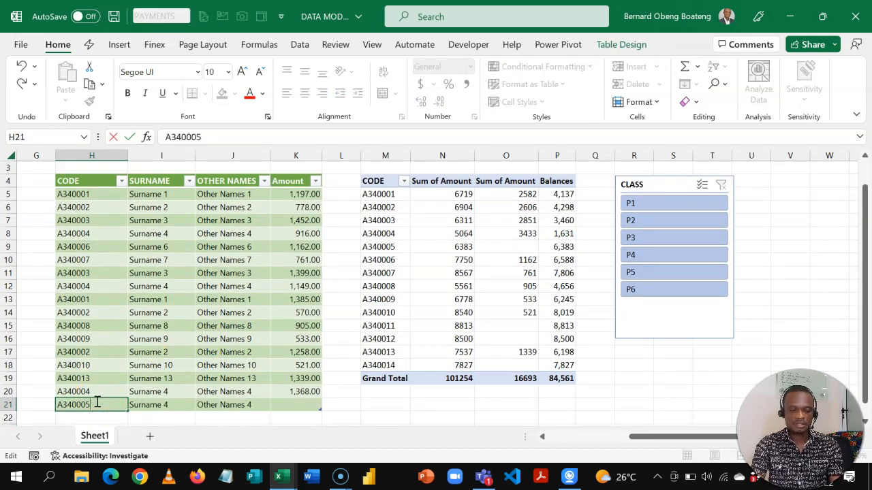
{"action": "key", "text": "Return"}
Step: Enter 5000 as the Amount of the new payment in row 21
{"action": "key", "text": "Up"}
{"action": "key", "text": "Right"}
{"action": "key", "text": "Right"}
{"action": "key", "text": "Right"}
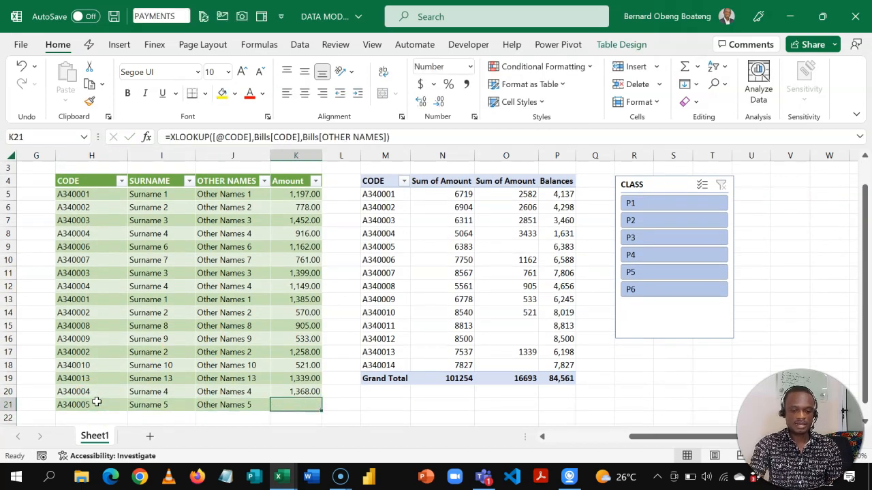
{"action": "type", "text": "5000"}
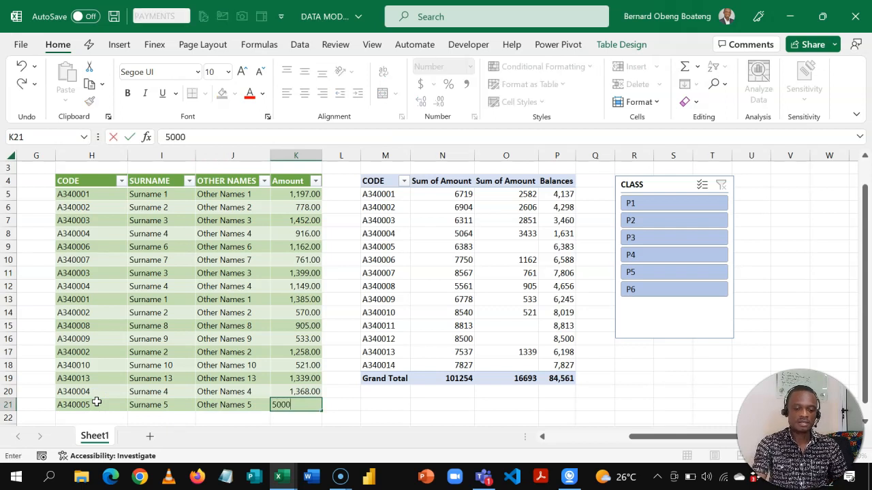
{"action": "key", "text": "Return"}
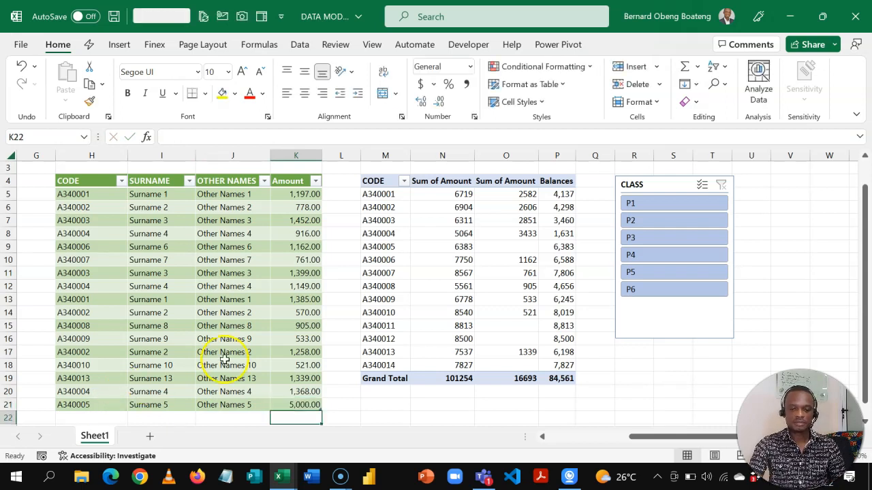
Step: Refresh the PivotTable so it includes the new 5000 payment for code A340005
{"action": "left_click", "coordinate": [492, 243]}
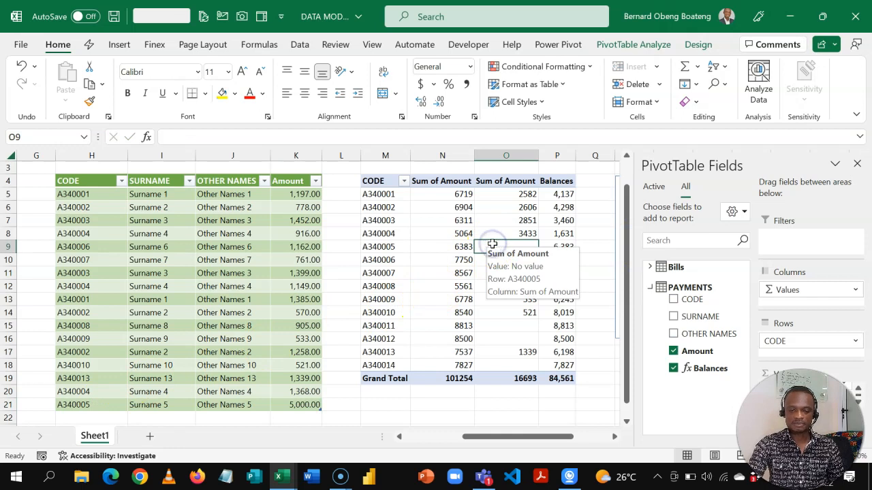
{"action": "right_click", "coordinate": [492, 244]}
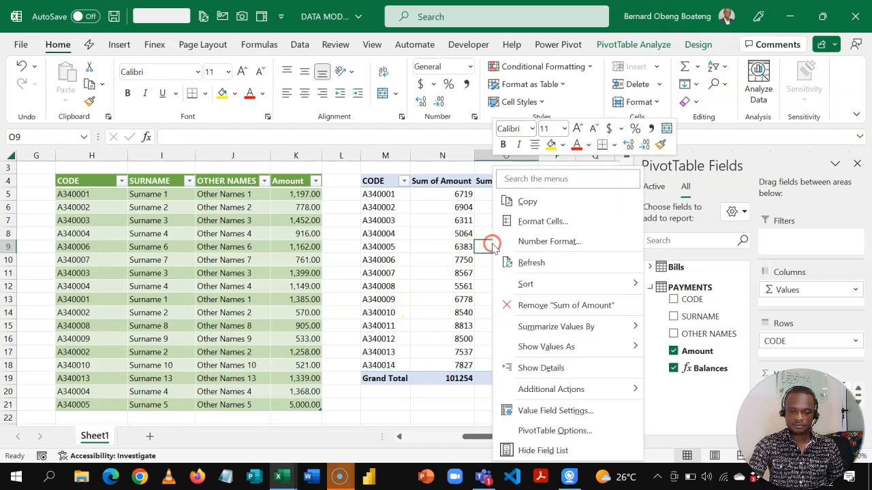
{"action": "left_click", "coordinate": [531, 264]}
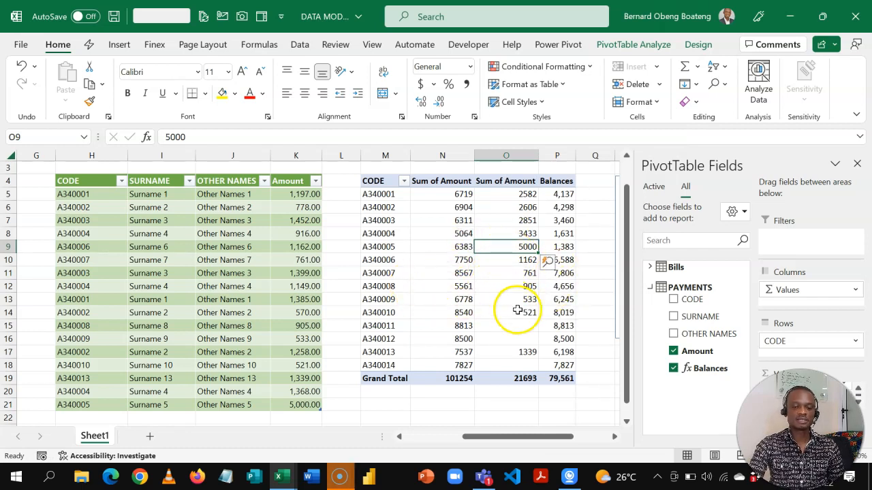
Step: Close the PivotTable Fields list while keeping a cell of the PivotTable selected
{"action": "left_click", "coordinate": [342, 313]}
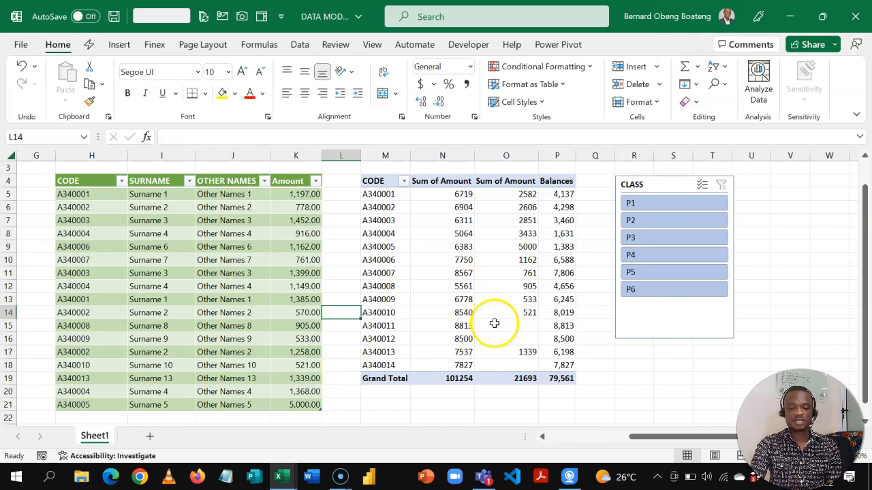
{"action": "left_click", "coordinate": [511, 273]}
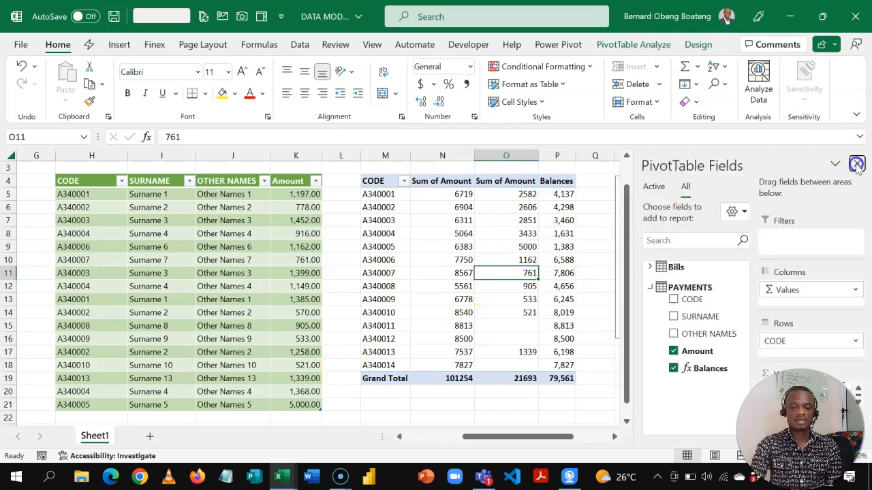
{"action": "left_click", "coordinate": [858, 163]}
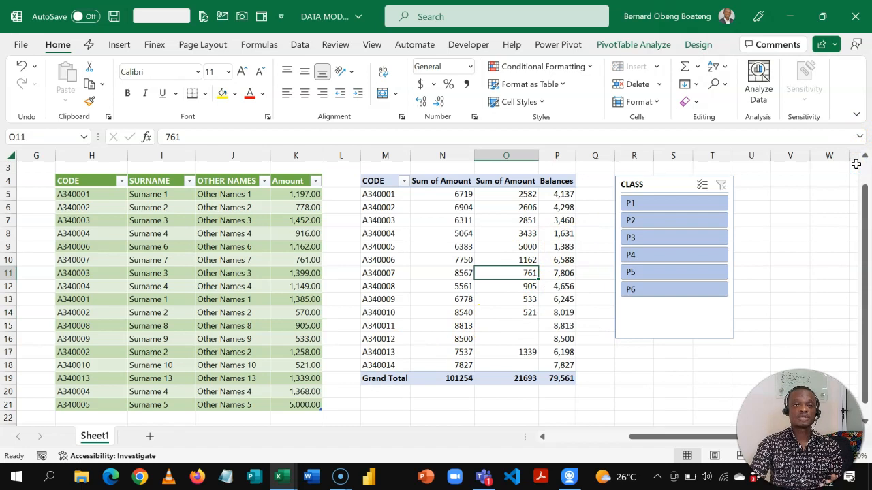